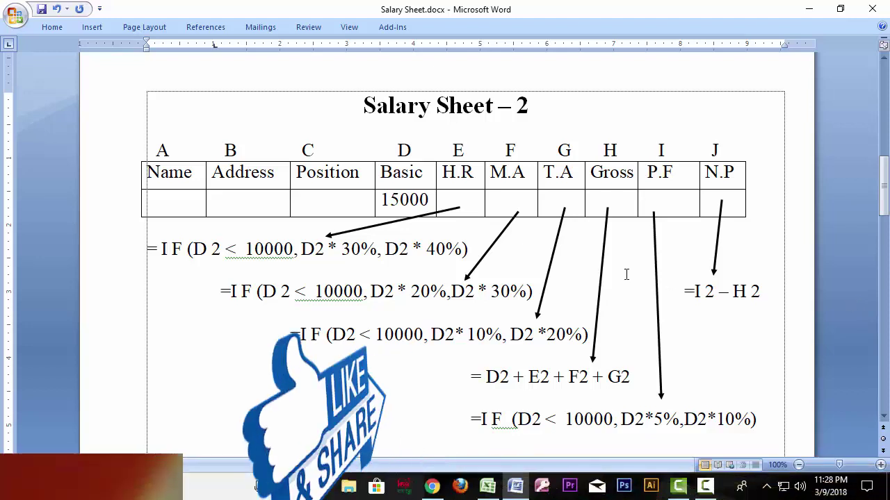
Highlight the Basic amount 15000 in the Word table to point it out
{"action": "left_click", "coordinate": [465, 202]}
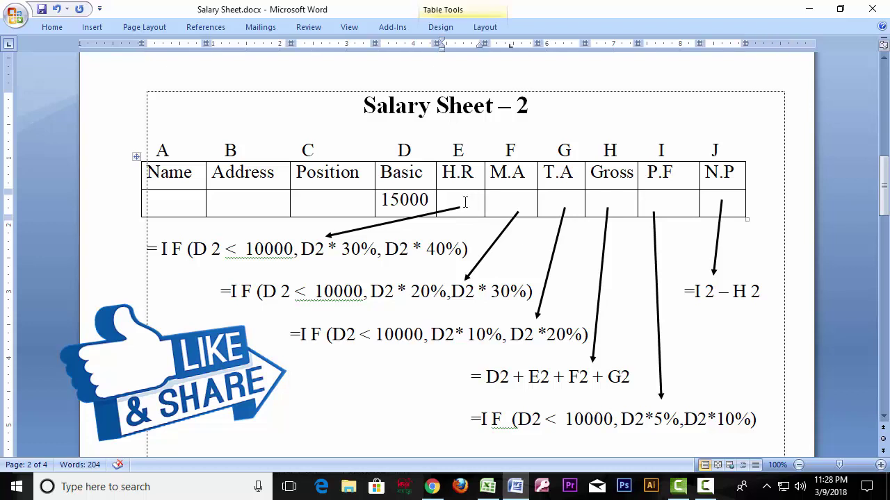
{"action": "mouse_move", "coordinate": [445, 173]}
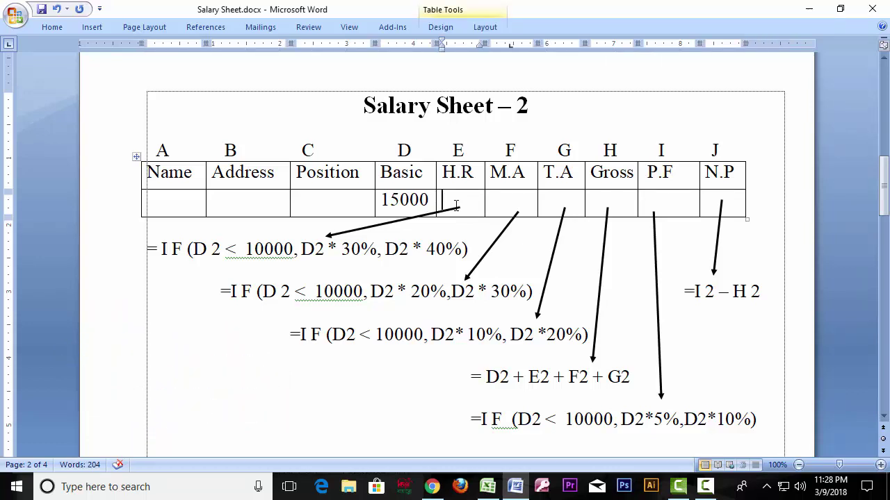
{"action": "left_click_drag", "start_coordinate": [430, 200], "coordinate": [381, 201]}
{"action": "left_click", "coordinate": [470, 200]}
{"action": "left_click_drag", "start_coordinate": [433, 199], "coordinate": [382, 201]}
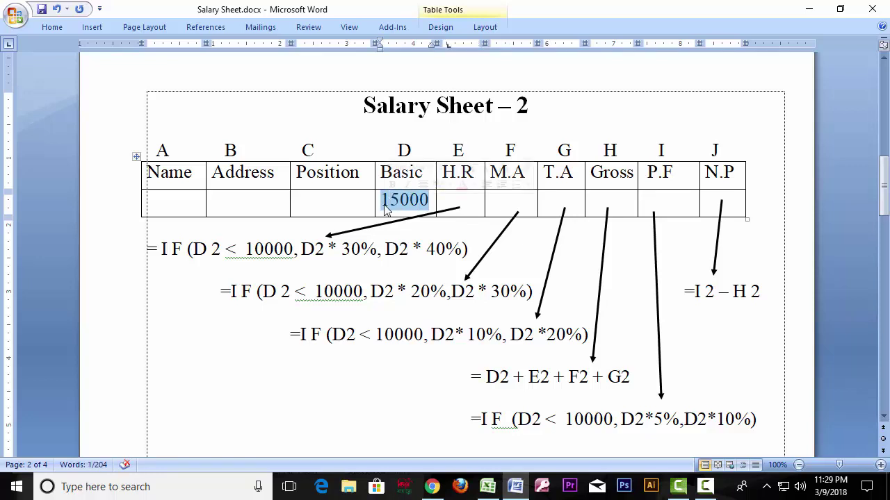
{"action": "left_click", "coordinate": [473, 205]}
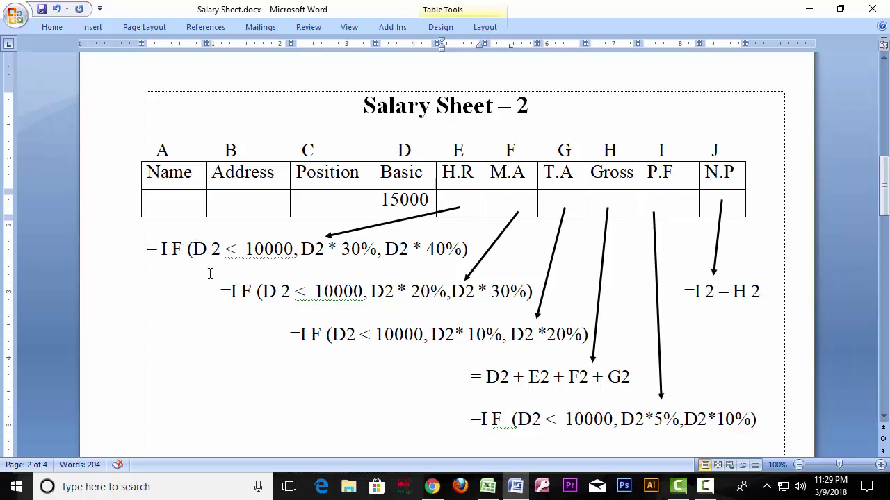
{"action": "left_click", "coordinate": [400, 200]}
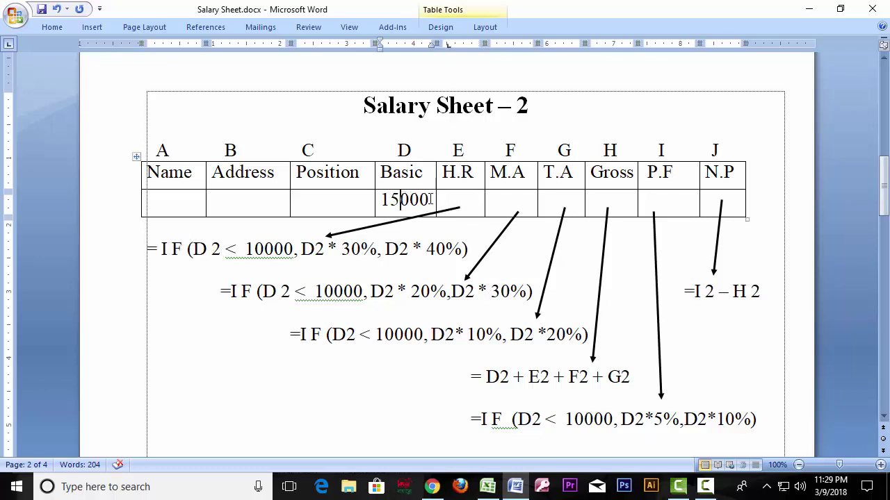
{"action": "left_click_drag", "start_coordinate": [431, 200], "coordinate": [385, 200]}
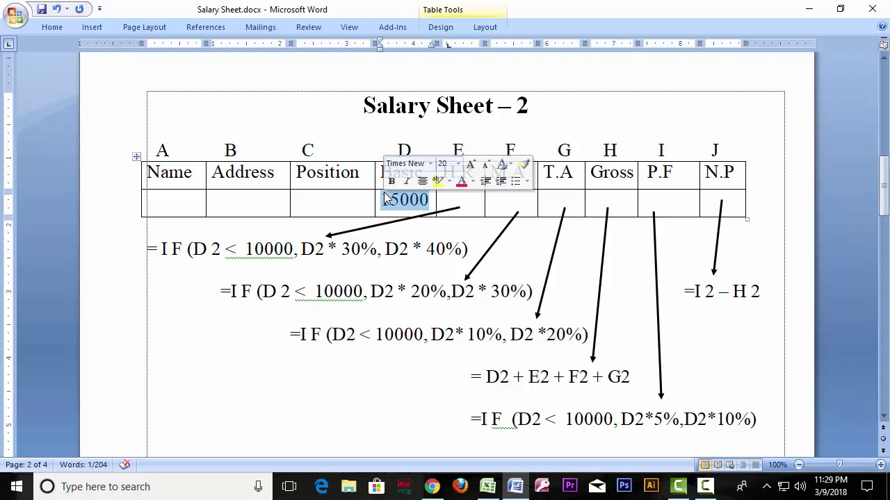
{"action": "left_click", "coordinate": [402, 200]}
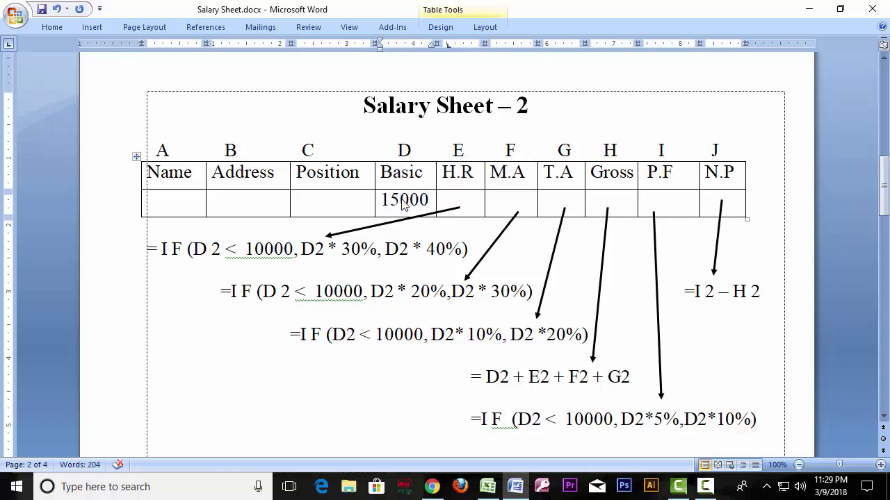
{"action": "mouse_move", "coordinate": [429, 199]}
{"action": "left_mouse_down"}
{"action": "mouse_move", "coordinate": [389, 201]}
{"action": "mouse_move", "coordinate": [397, 210]}
{"action": "left_mouse_up"}
{"action": "left_click", "coordinate": [408, 202]}
{"action": "left_click_drag", "start_coordinate": [430, 200], "coordinate": [385, 200]}
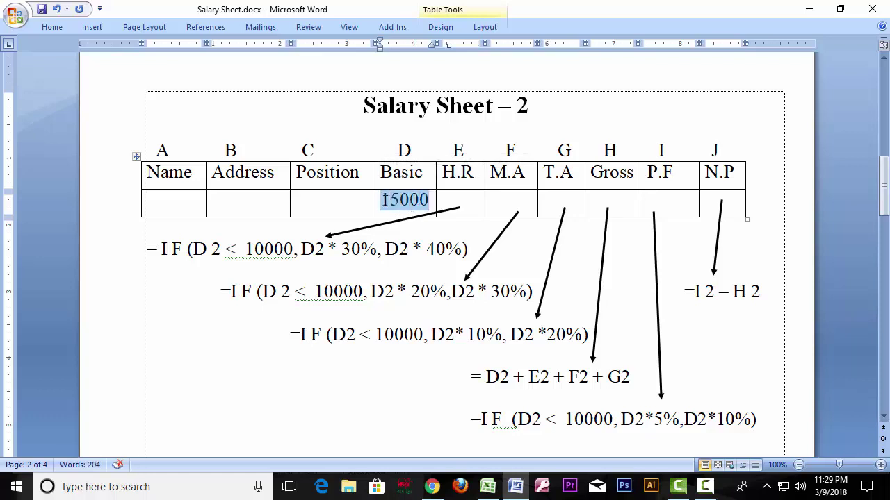
{"action": "left_click", "coordinate": [419, 201]}
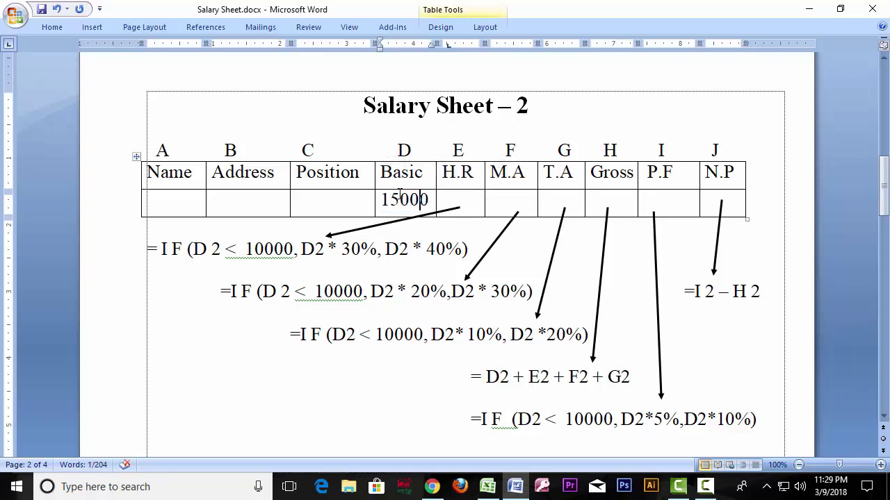
{"action": "left_click_drag", "start_coordinate": [429, 201], "coordinate": [382, 200]}
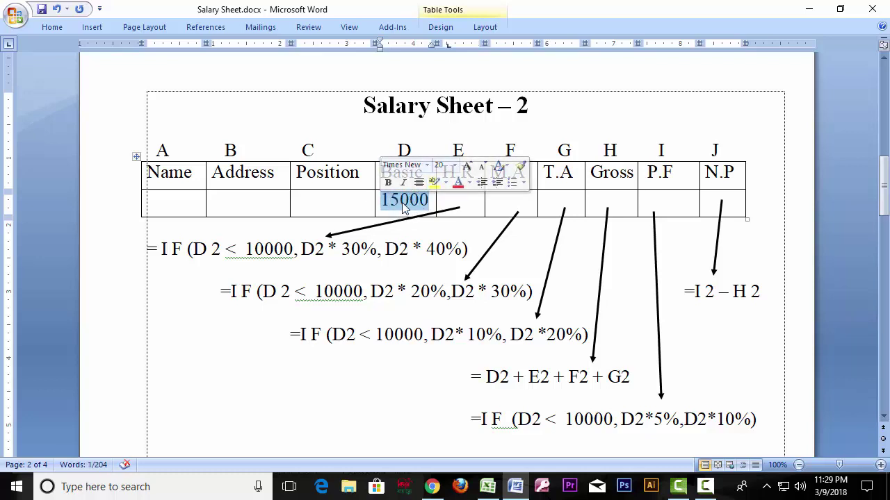
{"action": "left_click", "coordinate": [401, 200]}
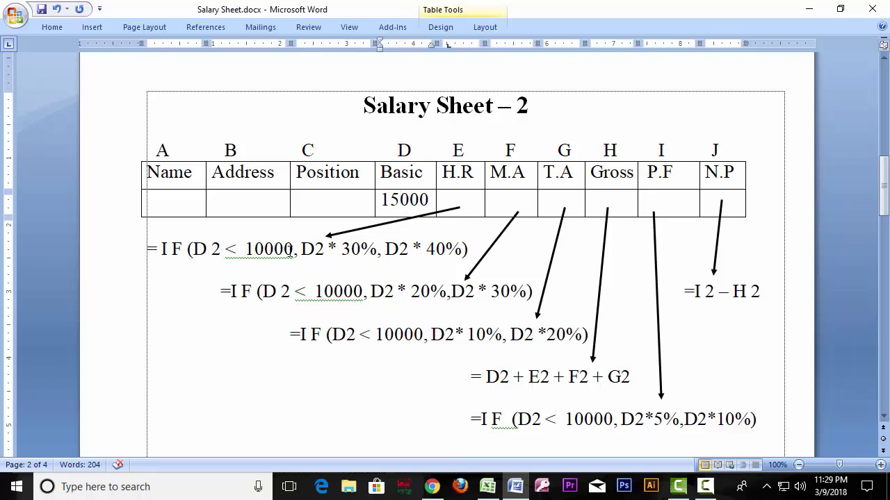
Highlight the < 10000 condition, the 30% branch and the D2*40% branch of the H.R formula
{"action": "left_click_drag", "start_coordinate": [294, 249], "coordinate": [230, 250]}
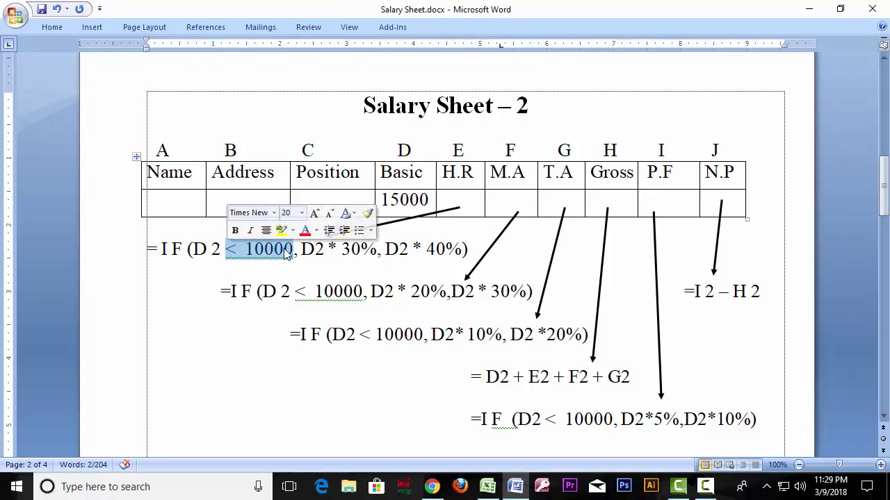
{"action": "left_click_drag", "start_coordinate": [362, 249], "coordinate": [341, 248]}
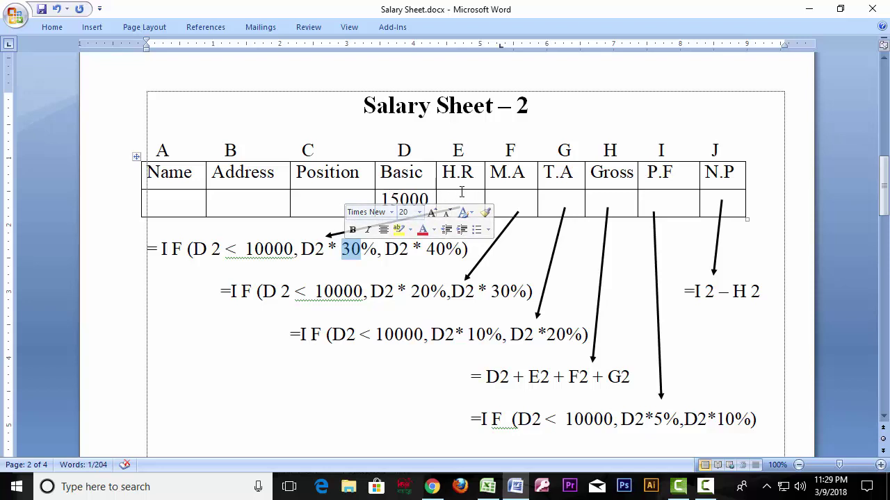
{"action": "left_click", "coordinate": [361, 249]}
{"action": "left_click", "coordinate": [386, 249]}
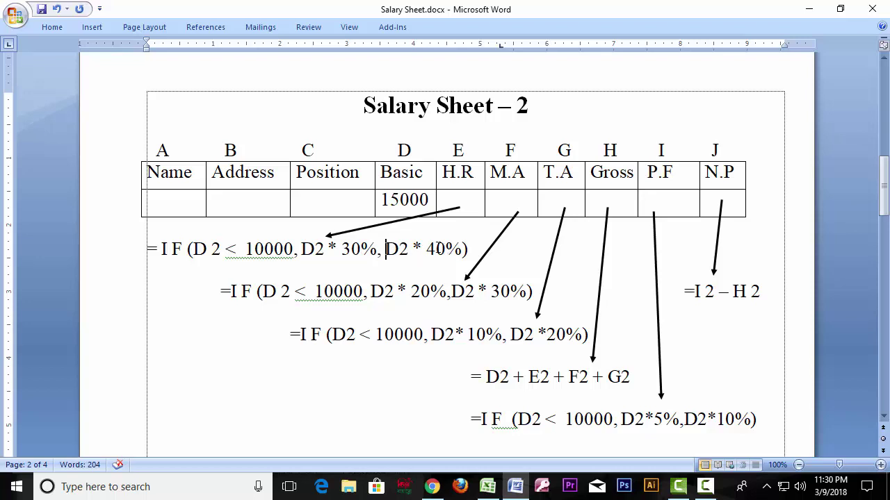
{"action": "left_click", "coordinate": [240, 252]}
{"action": "left_click_drag", "start_coordinate": [431, 200], "coordinate": [378, 200]}
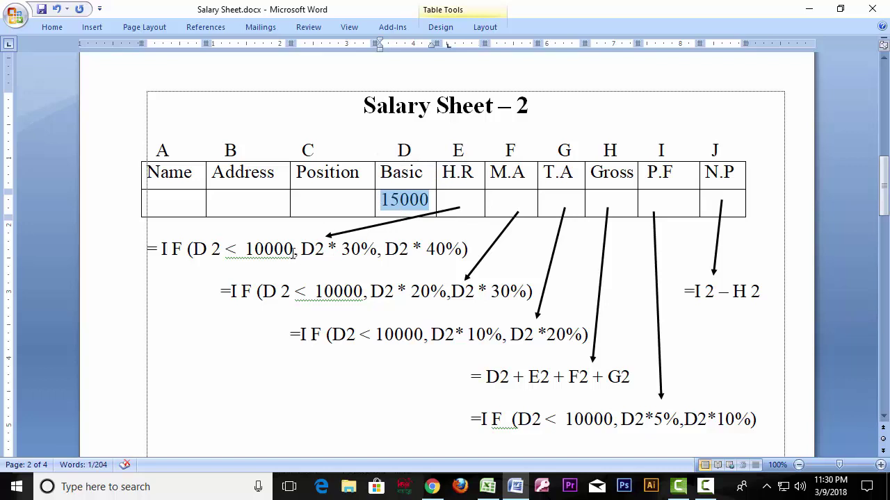
{"action": "left_click", "coordinate": [293, 253]}
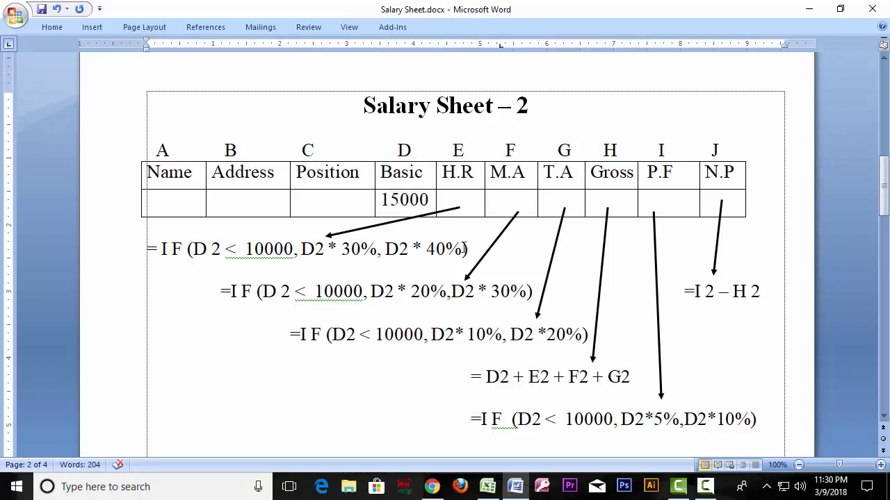
{"action": "left_click_drag", "start_coordinate": [466, 249], "coordinate": [385, 249]}
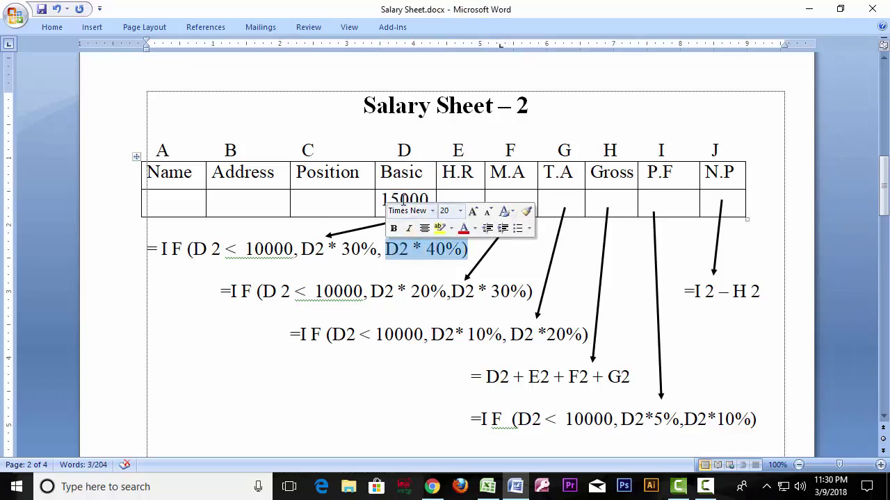
{"action": "left_click", "coordinate": [294, 252]}
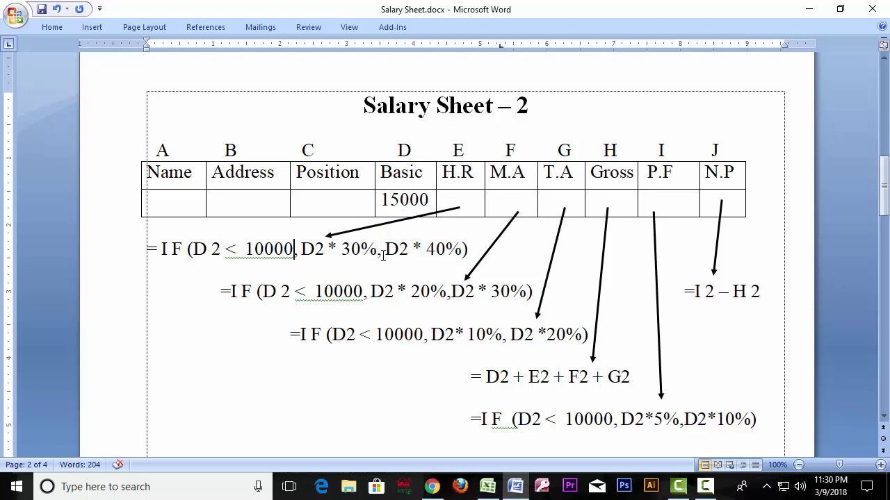
{"action": "left_click_drag", "start_coordinate": [384, 250], "coordinate": [197, 255]}
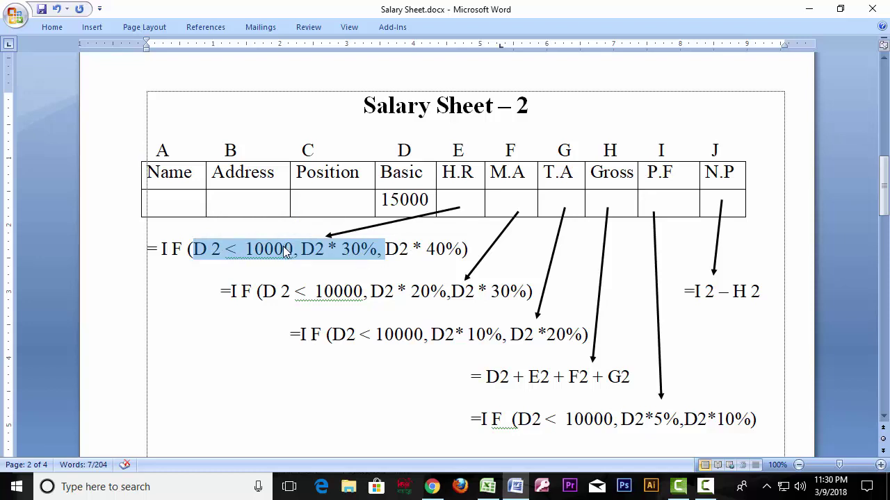
{"action": "left_click", "coordinate": [446, 249]}
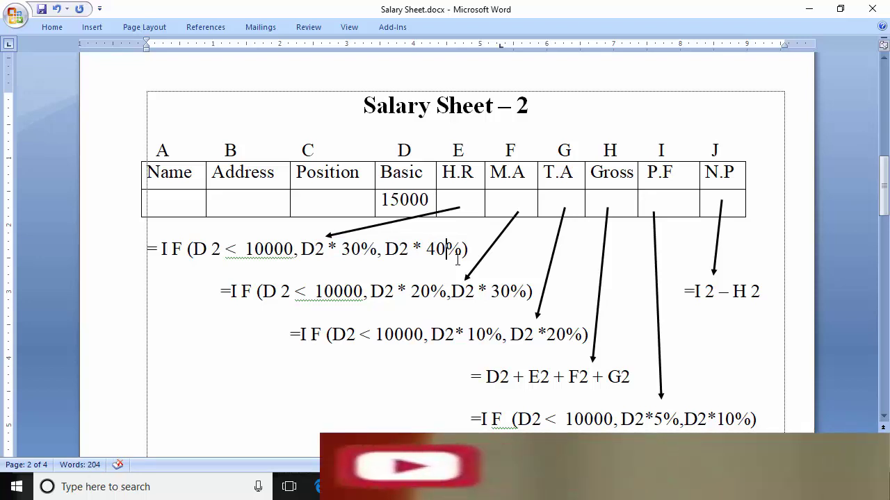
In Excel, begin G5's H.R formula as =if(F5<10000,f5*30%, using the Basic in F5
{"action": "key", "text": "alt+Tab"}
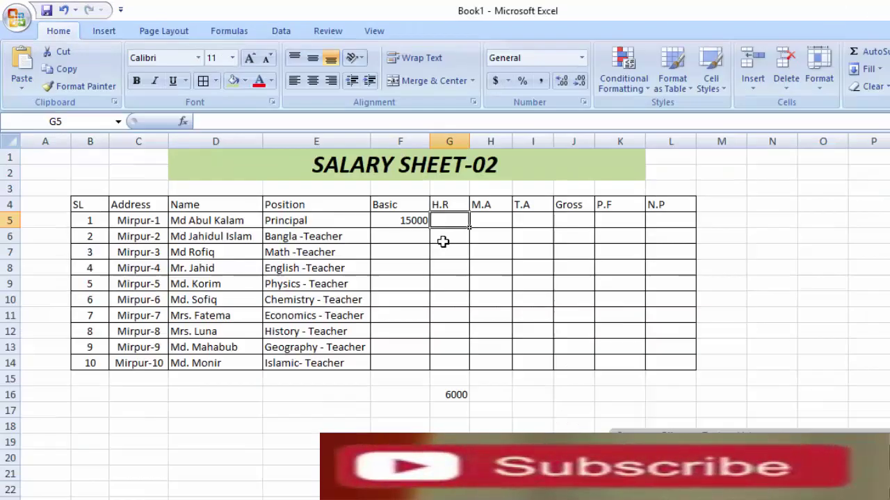
{"action": "left_click", "coordinate": [515, 275]}
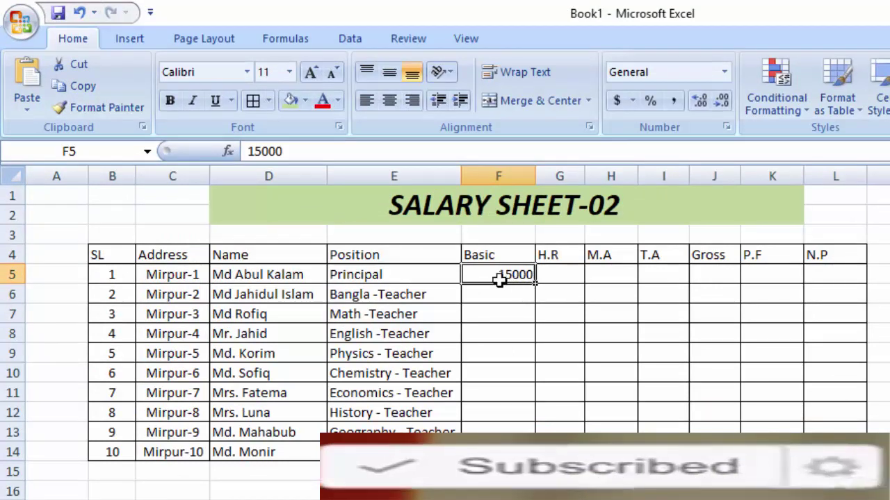
{"action": "left_click", "coordinate": [556, 275]}
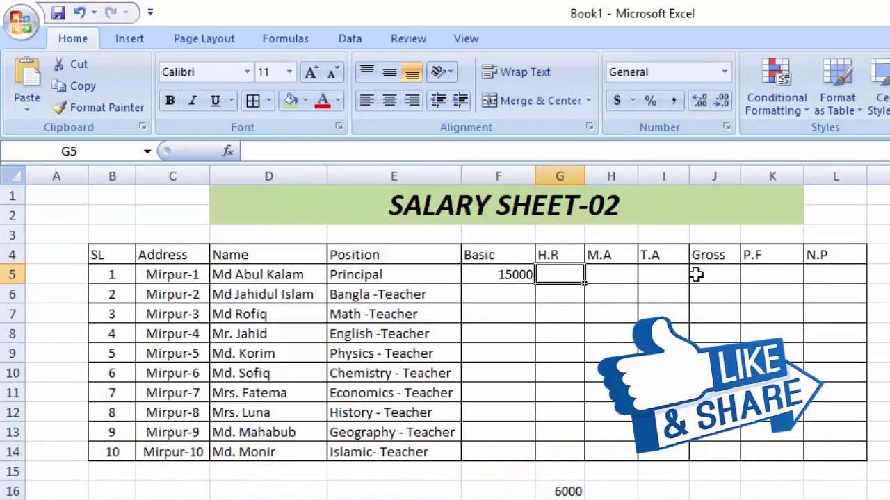
{"action": "type", "text": "=i"}
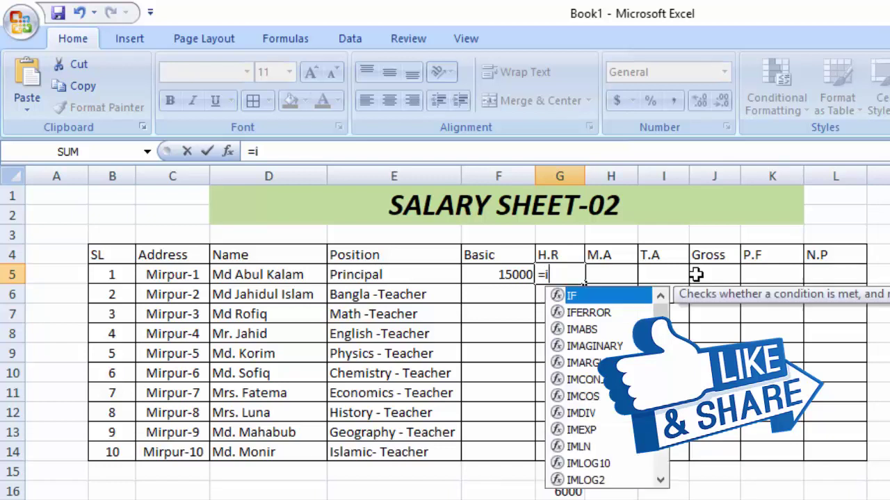
{"action": "type", "text": "f("}
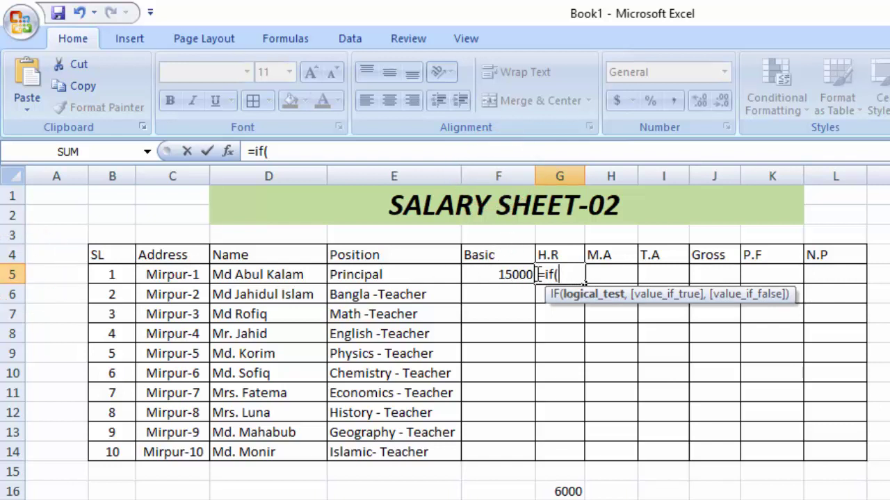
{"action": "left_click", "coordinate": [515, 275]}
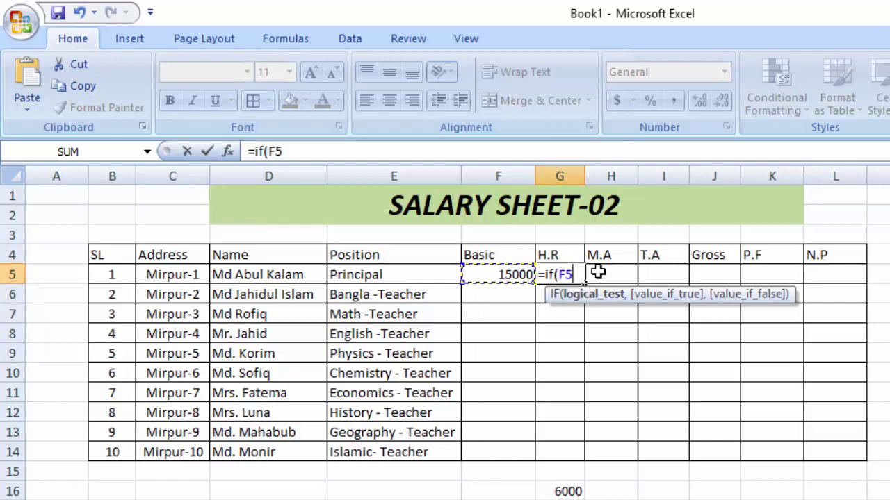
{"action": "type", "text": "<"}
{"action": "type", "text": "1000"}
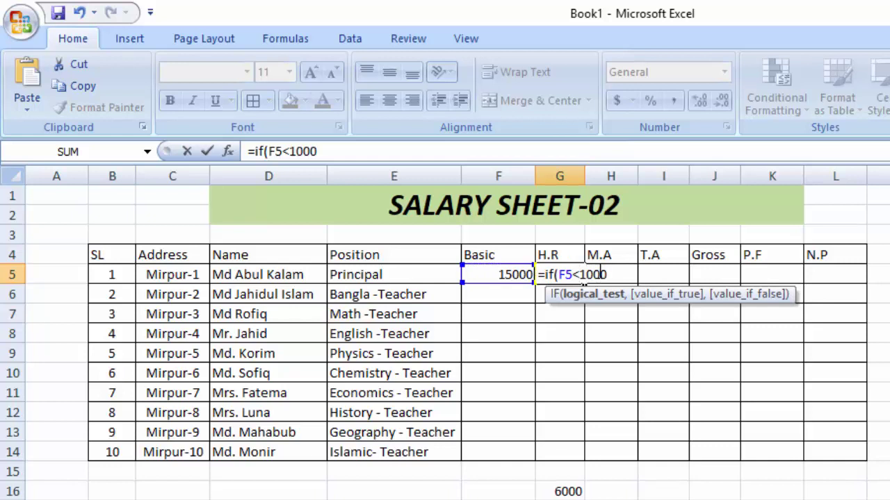
{"action": "type", "text": "0,"}
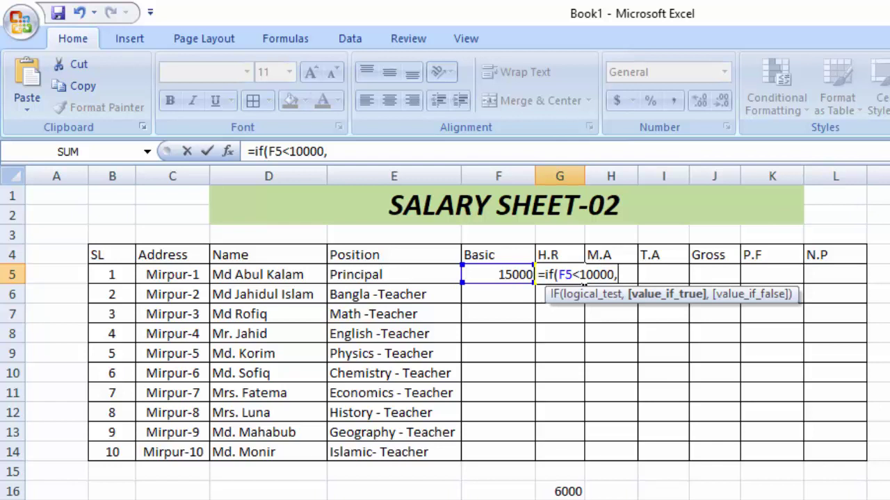
{"action": "type", "text": "f5"}
{"action": "type", "text": "*"}
{"action": "type", "text": "30"}
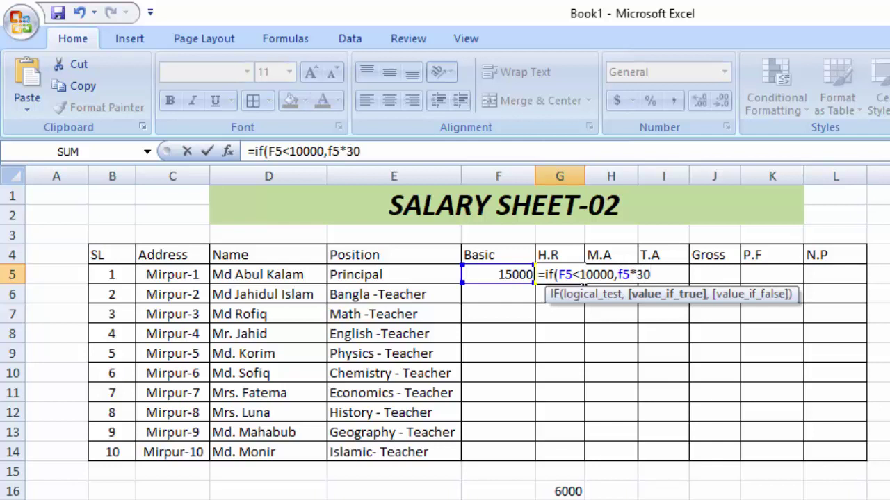
{"action": "type", "text": "%,"}
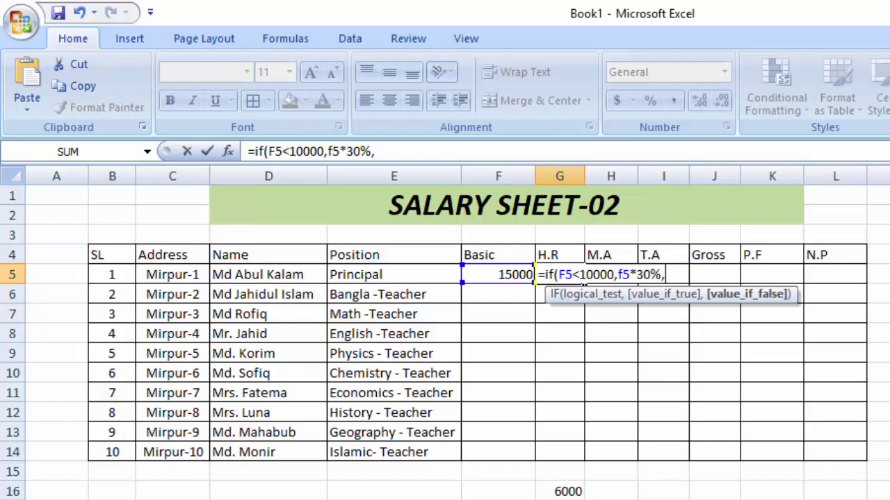
Complete G5's formula with the F5*40% false branch and commit it, returning 6000
{"action": "left_click", "coordinate": [511, 273]}
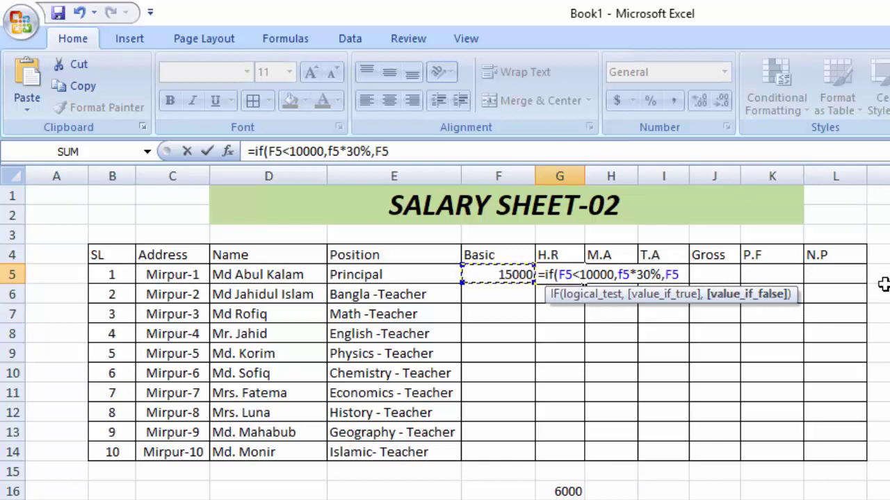
{"action": "type", "text": "*40"}
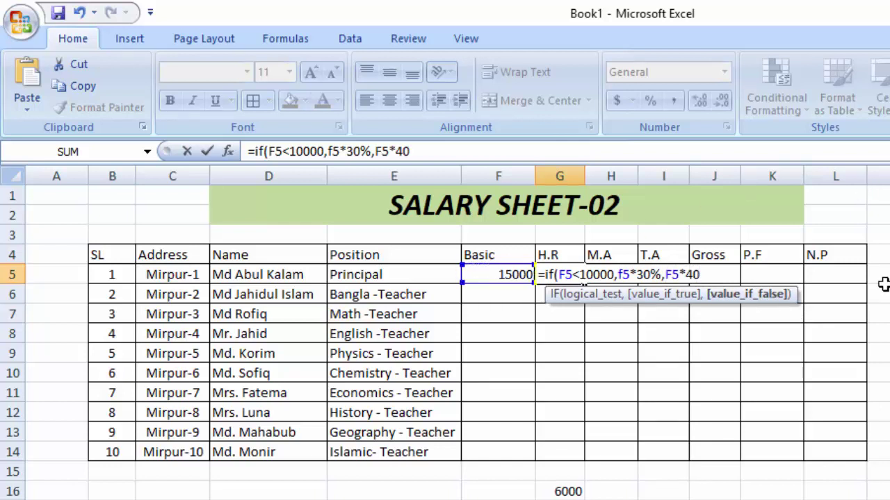
{"action": "type", "text": "%"}
{"action": "type", "text": ")"}
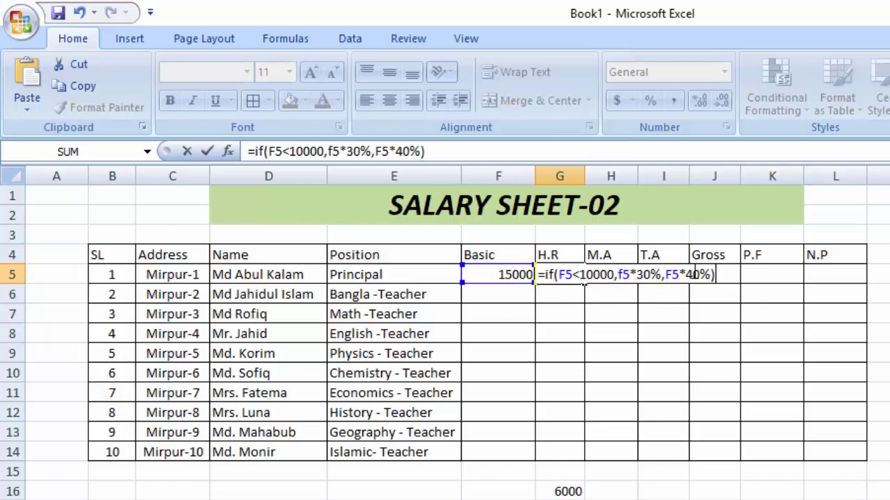
{"action": "key", "text": "Return"}
Review F5 and G5, then clear G16's test value and start typing =15000*30% there
{"action": "left_click", "coordinate": [576, 277]}
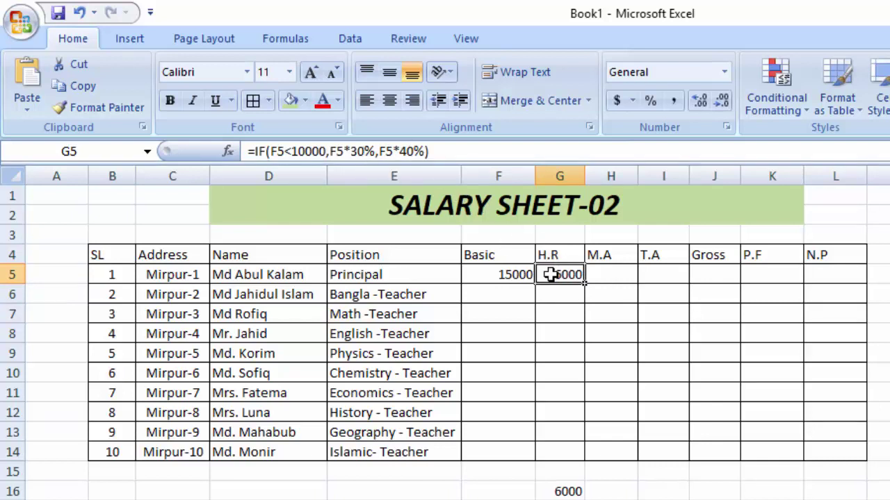
{"action": "left_click", "coordinate": [498, 275]}
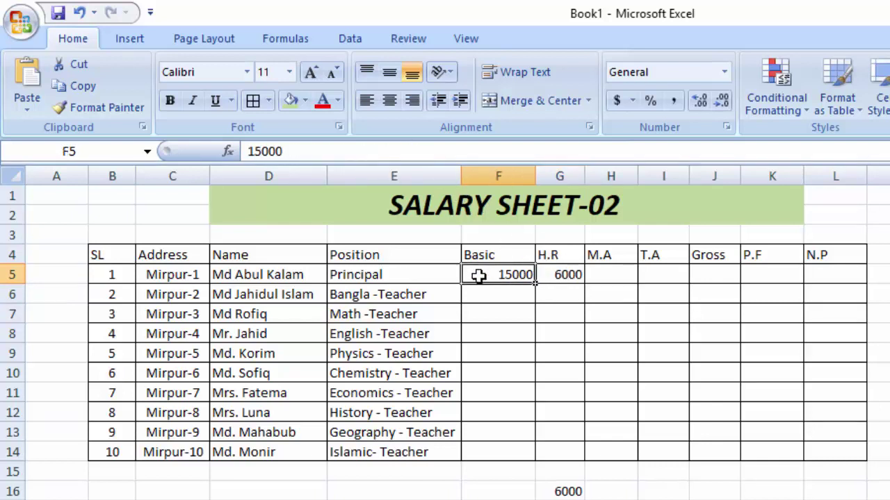
{"action": "left_click", "coordinate": [563, 275]}
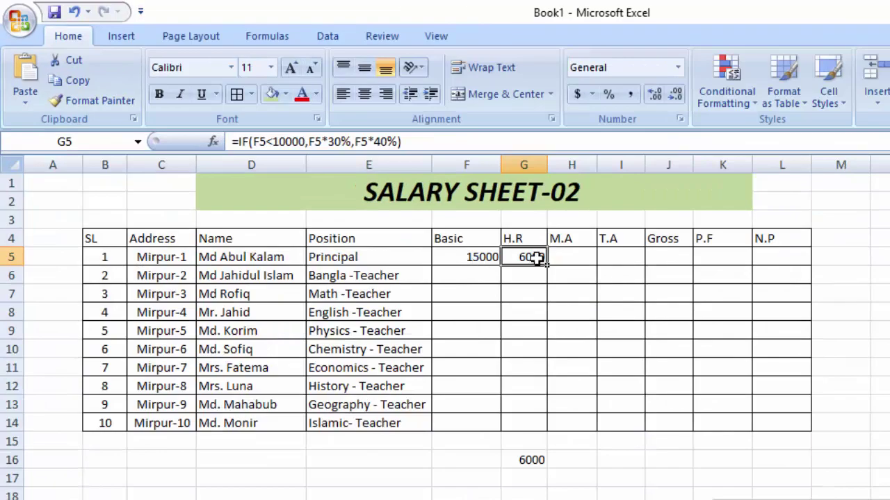
{"action": "left_click", "coordinate": [528, 460]}
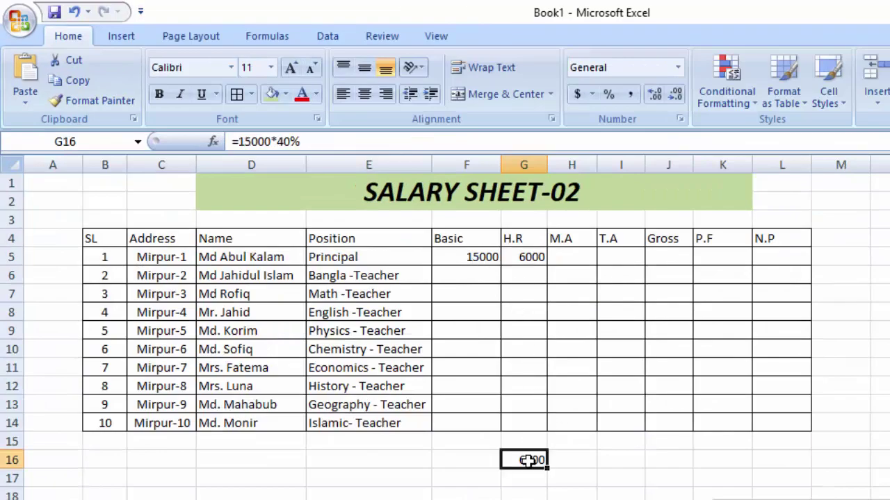
{"action": "key", "text": "Delete"}
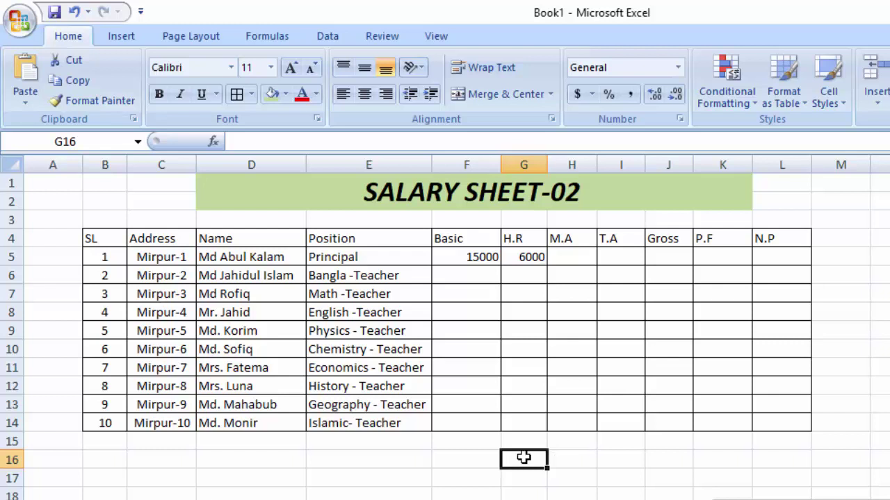
{"action": "type", "text": "="}
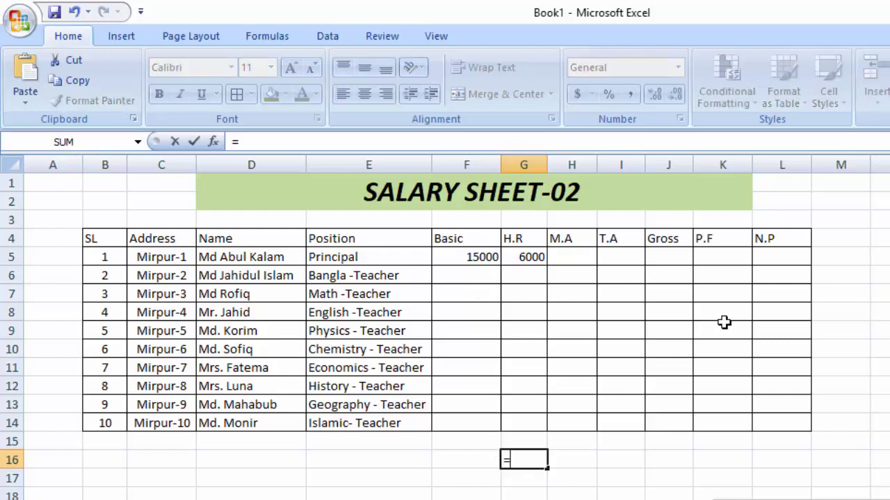
{"action": "type", "text": "15000*"}
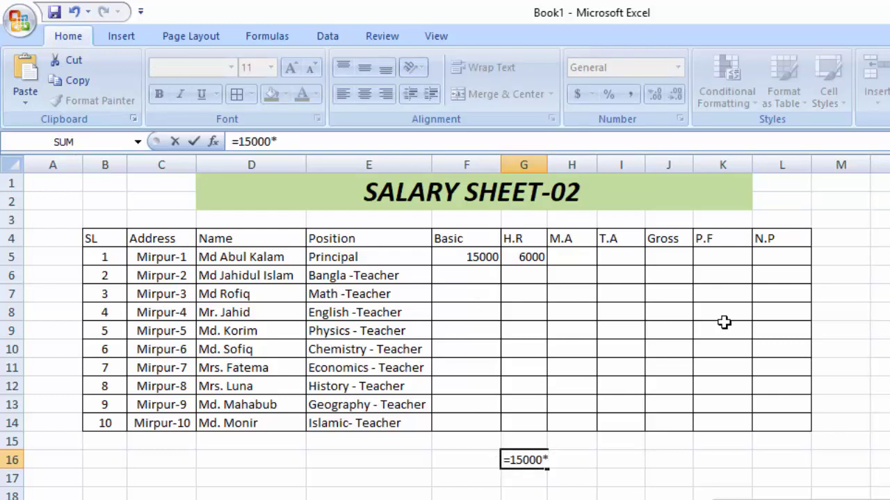
{"action": "type", "text": "30%"}
Enter =15000*30% in G16, then edit it to =15000*40%
{"action": "key", "text": "Return"}
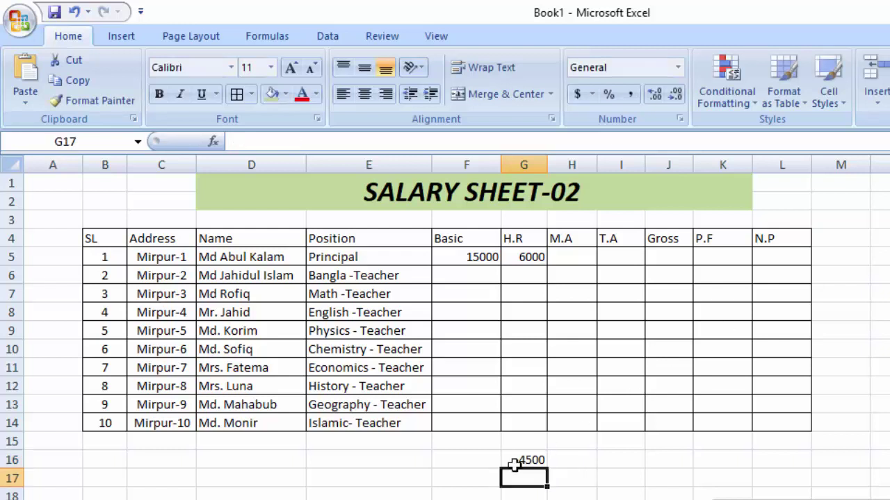
{"action": "left_click", "coordinate": [539, 460]}
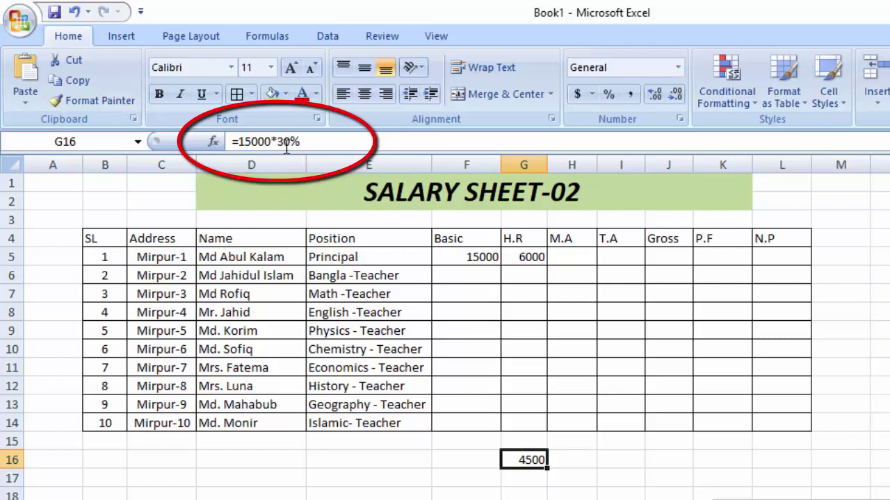
{"action": "left_click", "coordinate": [285, 141]}
{"action": "key", "text": "BackSpace"}
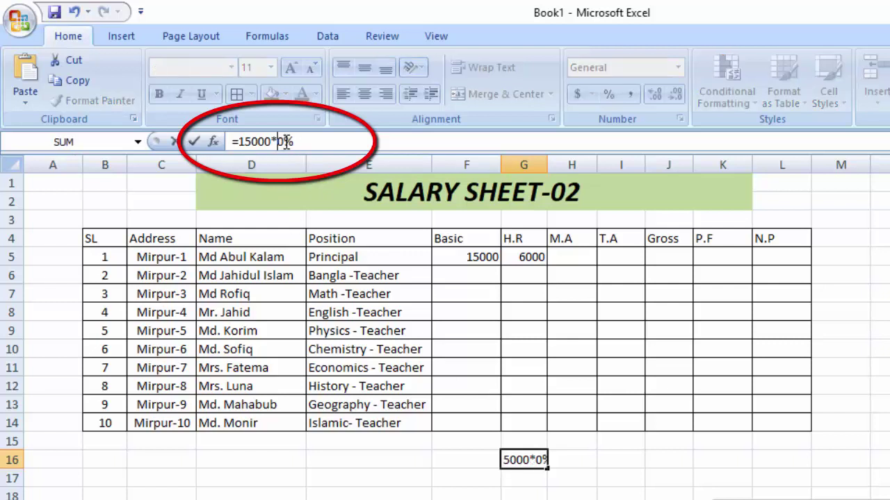
{"action": "type", "text": "4"}
{"action": "key", "text": "Return"}
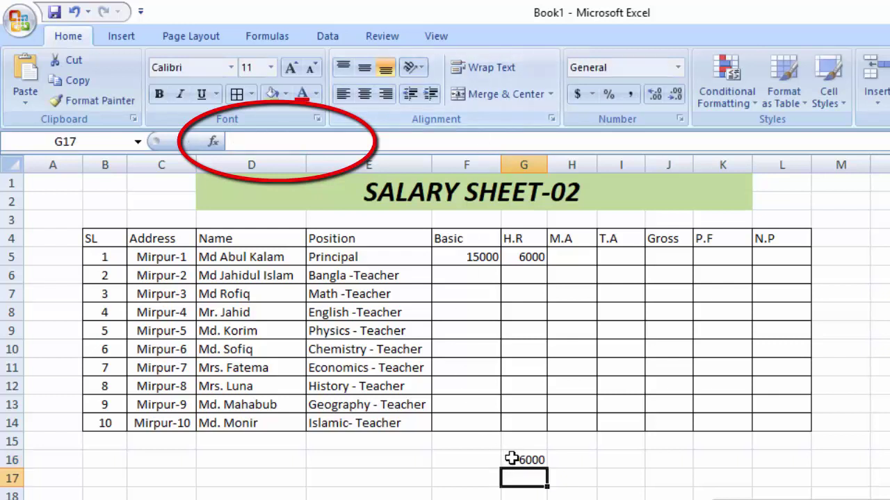
Compare G16's 6000 result with G5's H.R formula and the Basic value in F5
{"action": "left_click", "coordinate": [511, 459]}
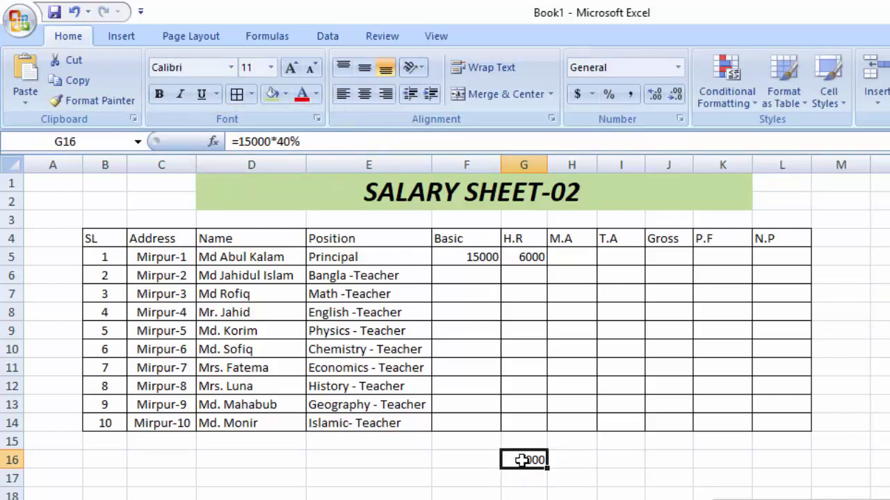
{"action": "left_click", "coordinate": [526, 258]}
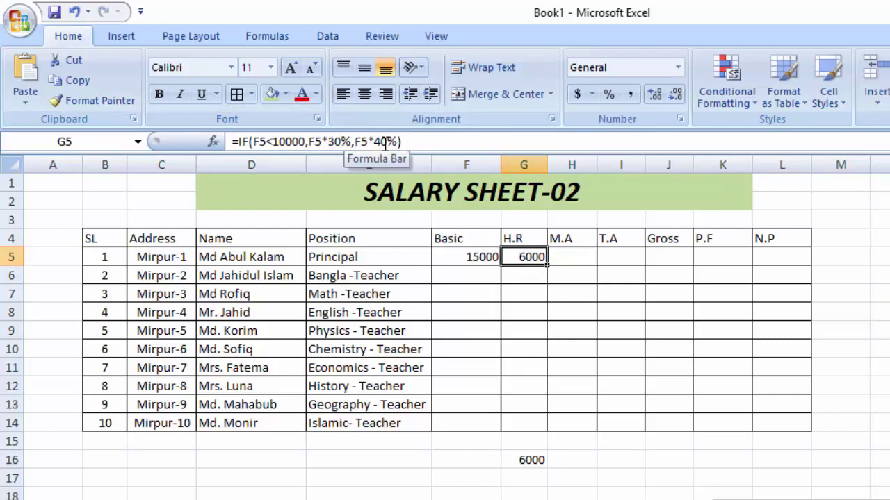
{"action": "left_click", "coordinate": [456, 258]}
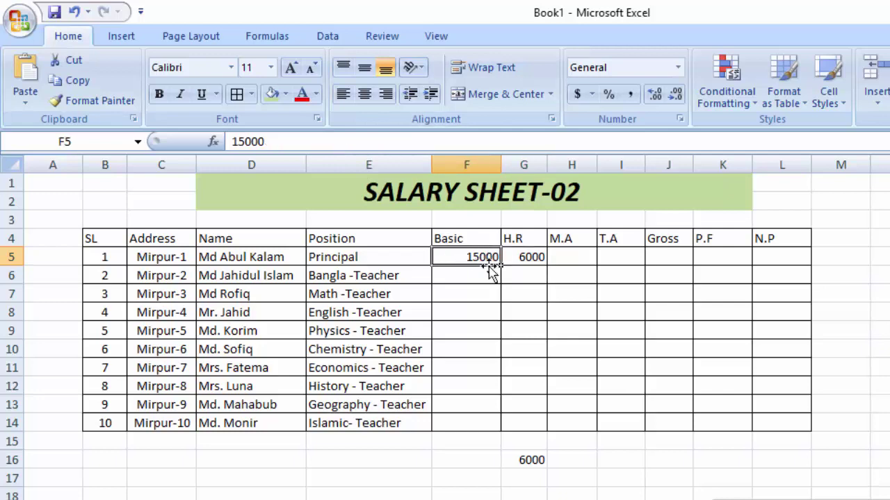
{"action": "left_click", "coordinate": [530, 260]}
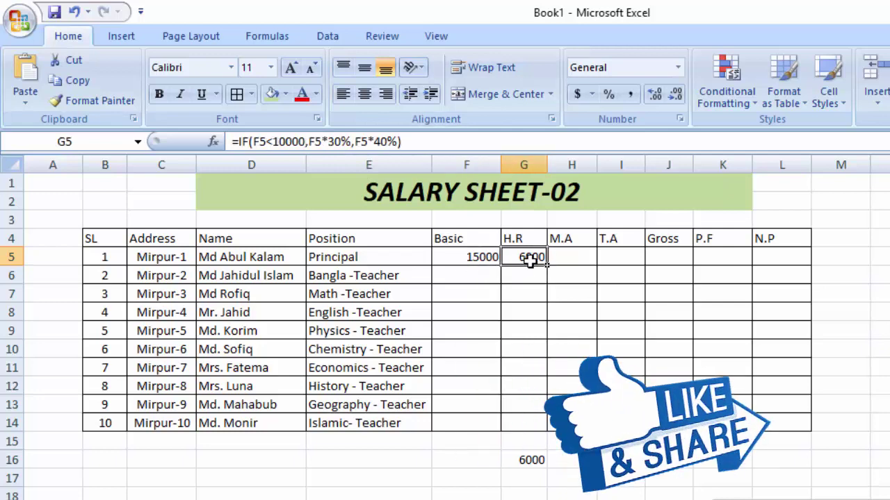
{"action": "left_click", "coordinate": [574, 256]}
In the Word notes, mark the 20 and 30 rates of the M.A formula
{"action": "key", "text": "alt+Tab"}
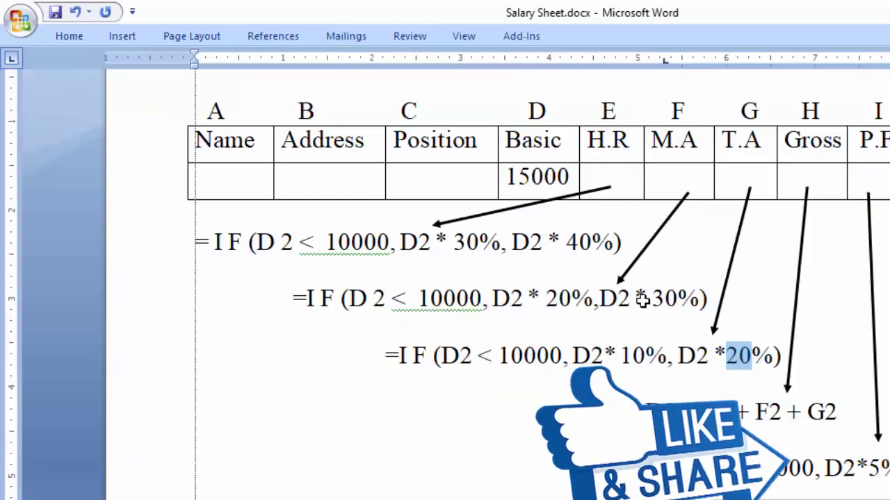
{"action": "left_click", "coordinate": [543, 242]}
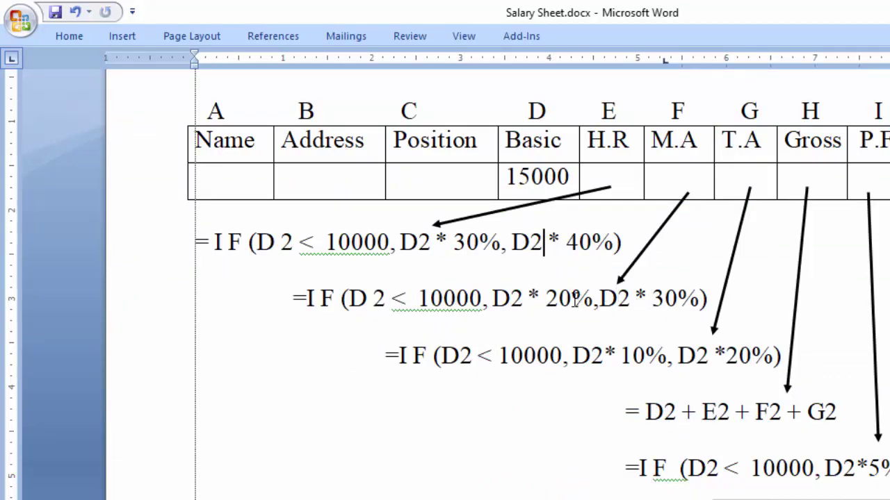
{"action": "left_click_drag", "start_coordinate": [572, 300], "coordinate": [548, 300]}
{"action": "left_click_drag", "start_coordinate": [680, 300], "coordinate": [665, 300]}
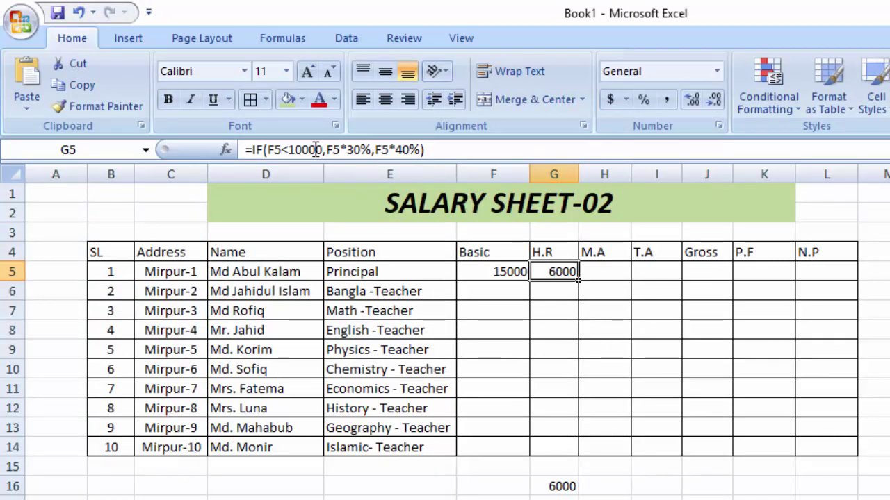
Copy G5's IF formula text and paste it into M.A cell H5
{"action": "left_click_drag", "start_coordinate": [447, 148], "coordinate": [241, 151]}
{"action": "key", "text": "ctrl+c"}
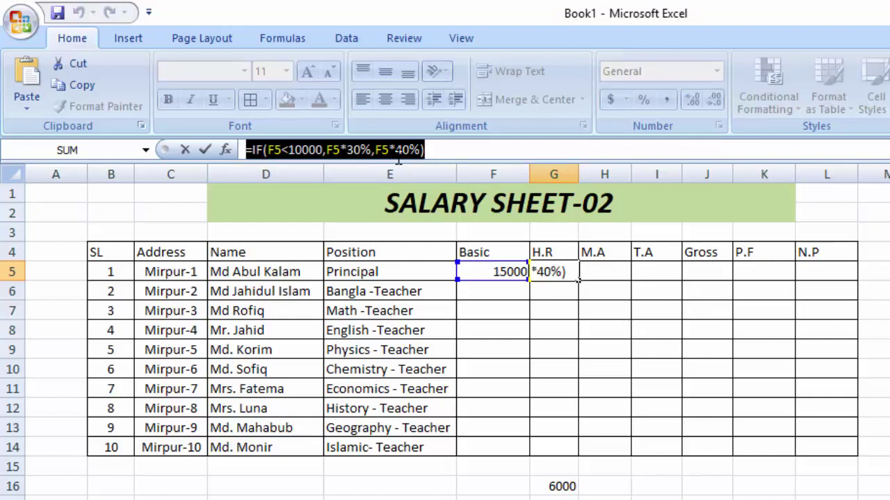
{"action": "left_click", "coordinate": [438, 154]}
{"action": "key", "text": "Return"}
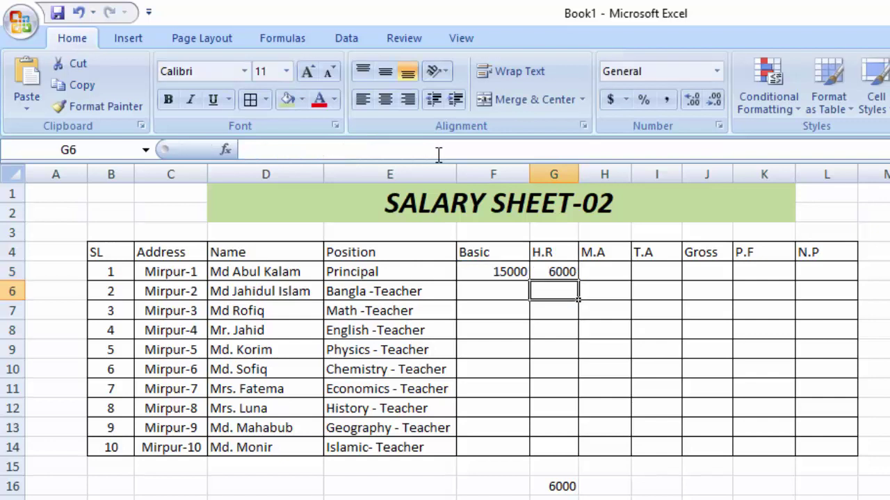
{"action": "left_click", "coordinate": [604, 272]}
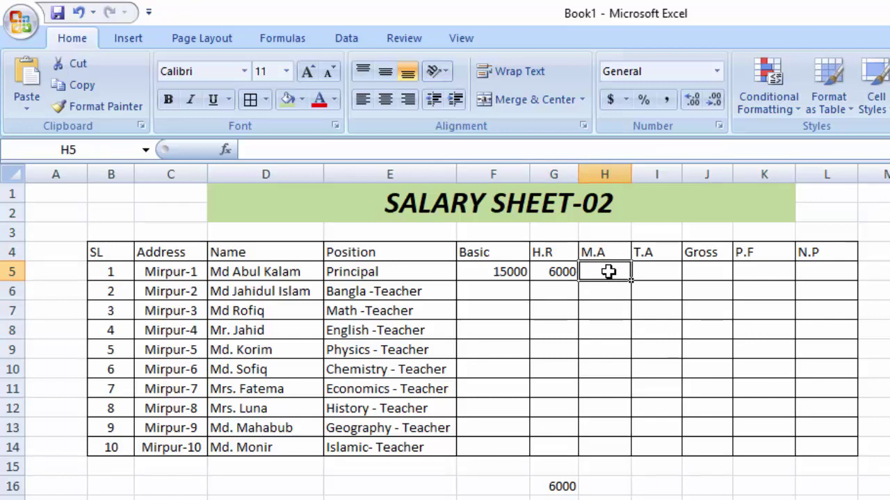
{"action": "key", "text": "ctrl+v"}
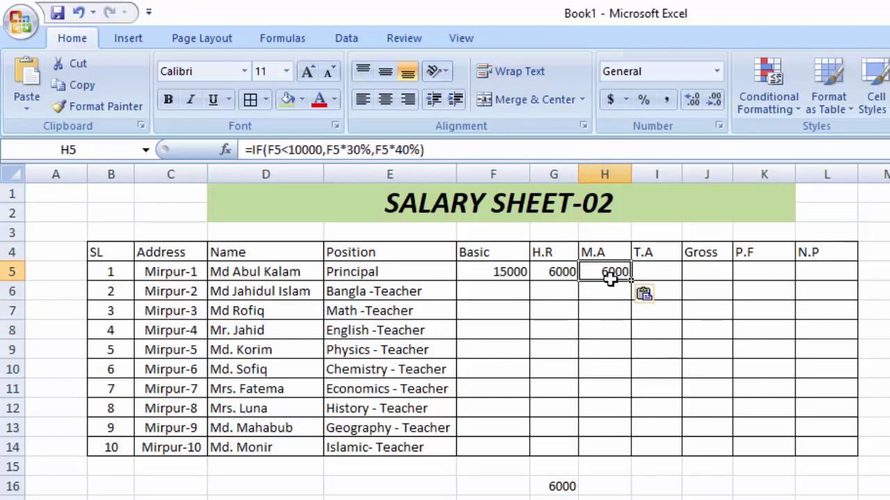
{"action": "left_click", "coordinate": [565, 273]}
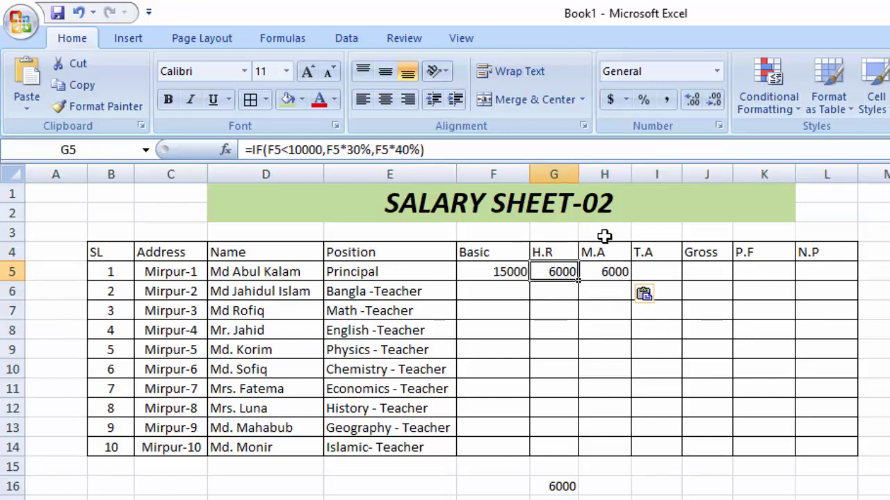
{"action": "left_click", "coordinate": [616, 272]}
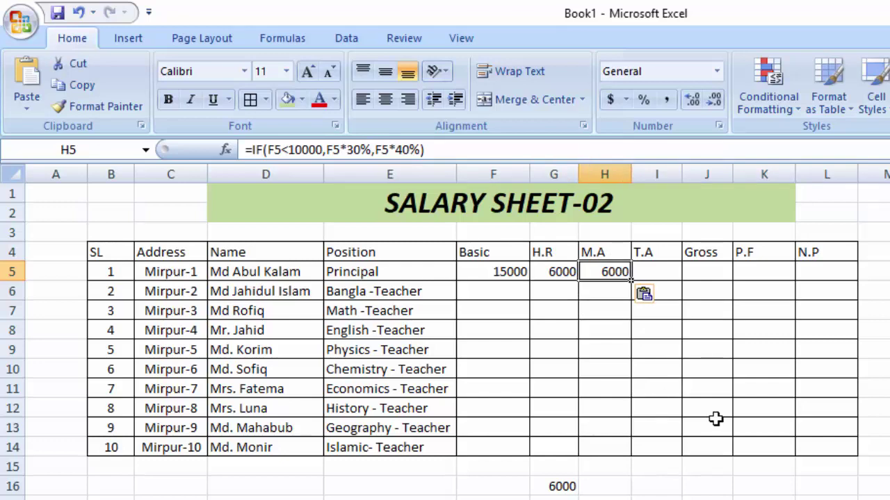
Look up the M.A rates, 20% and 30%, in the Word notes
{"action": "key", "text": "alt+Tab"}
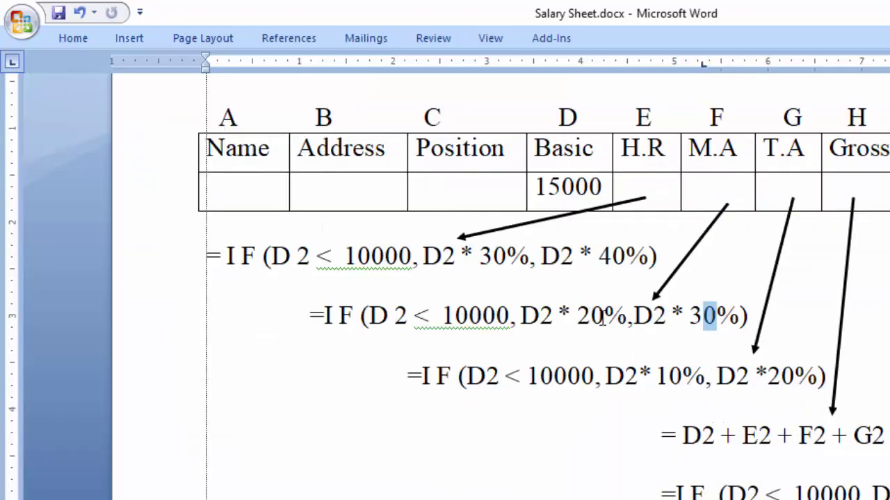
{"action": "left_click_drag", "start_coordinate": [602, 320], "coordinate": [578, 318]}
{"action": "left_click_drag", "start_coordinate": [709, 316], "coordinate": [688, 319]}
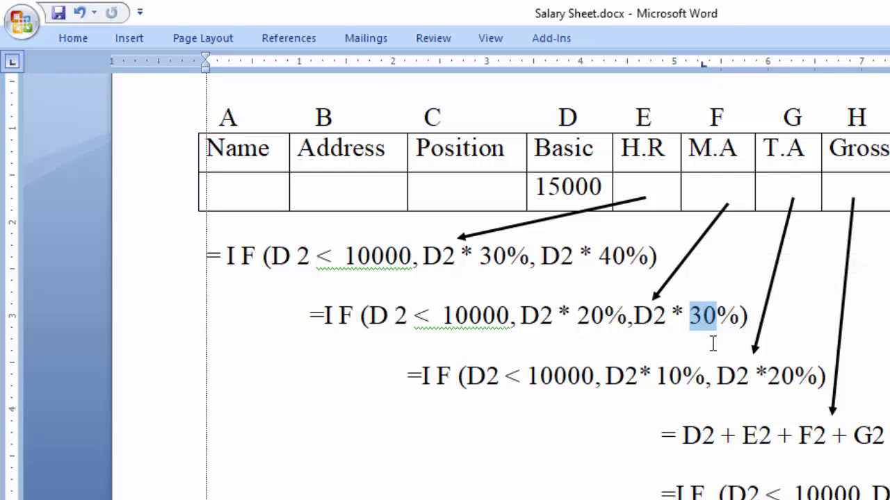
{"action": "key", "text": "alt+Tab"}
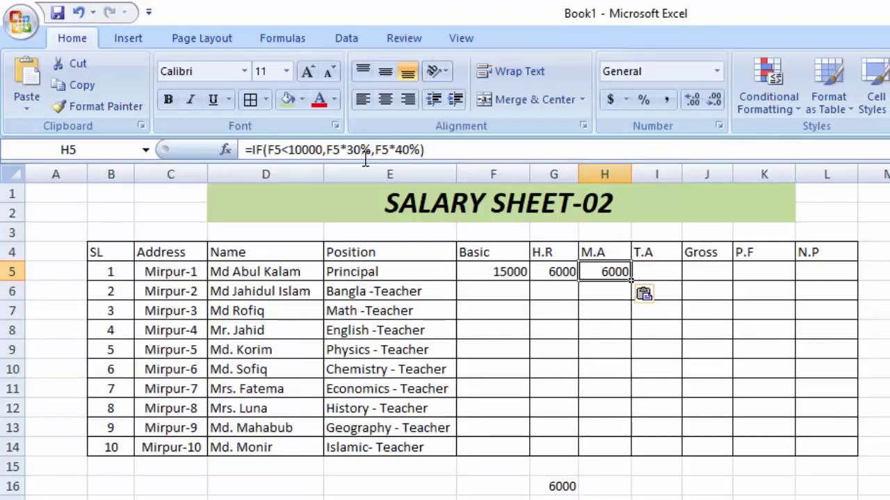
Change H5's rates to F5*20% and F5*30%, giving 4500
{"action": "left_click", "coordinate": [356, 150]}
{"action": "key", "text": "BackSpace"}
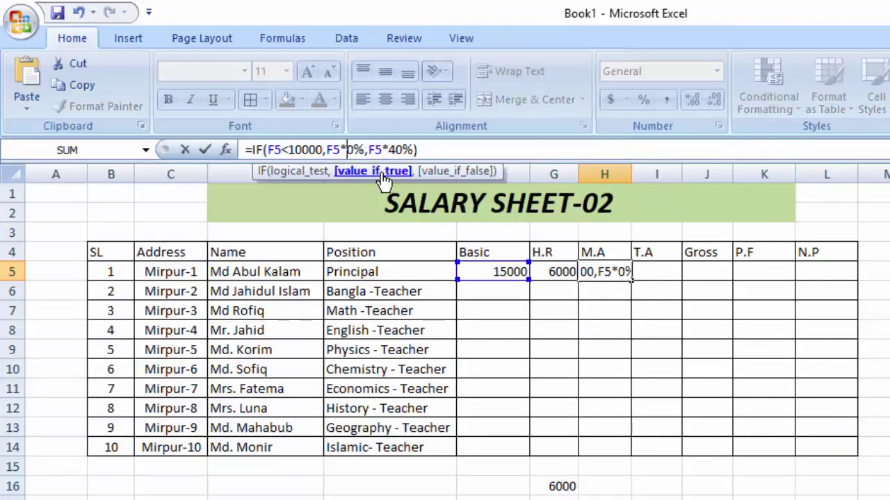
{"action": "type", "text": "2"}
{"action": "left_click", "coordinate": [404, 149]}
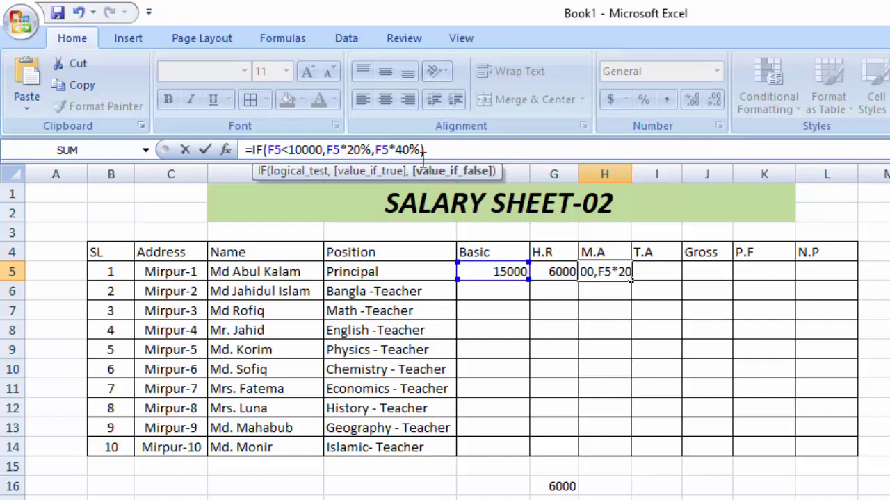
{"action": "key", "text": "BackSpace"}
{"action": "type", "text": "3"}
{"action": "left_click", "coordinate": [433, 150]}
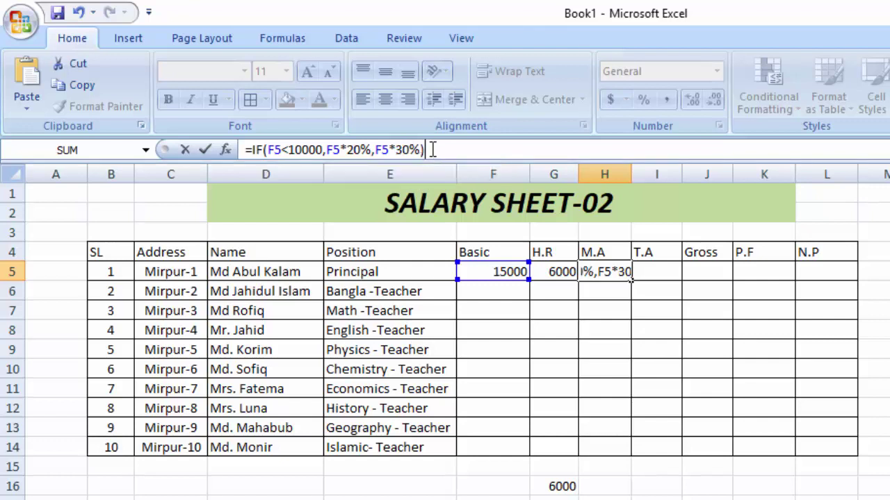
{"action": "key", "text": "Return"}
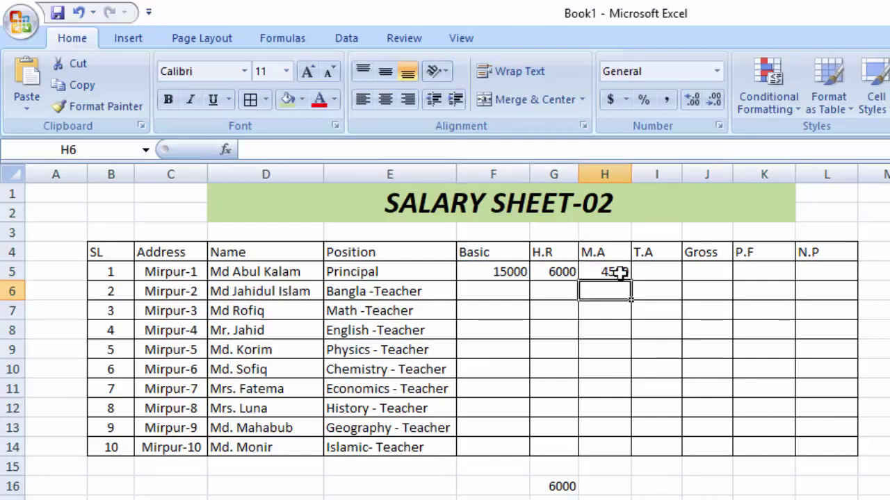
{"action": "left_click", "coordinate": [621, 272]}
{"action": "left_click", "coordinate": [561, 271]}
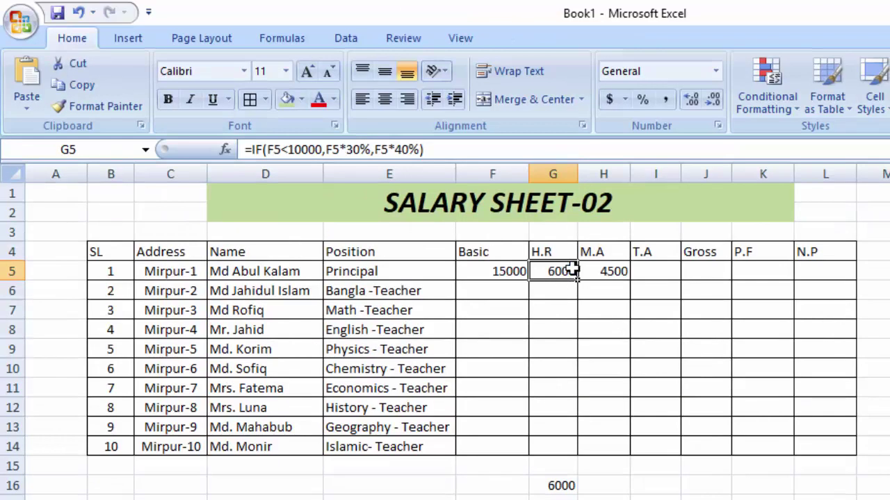
{"action": "left_click", "coordinate": [661, 272]}
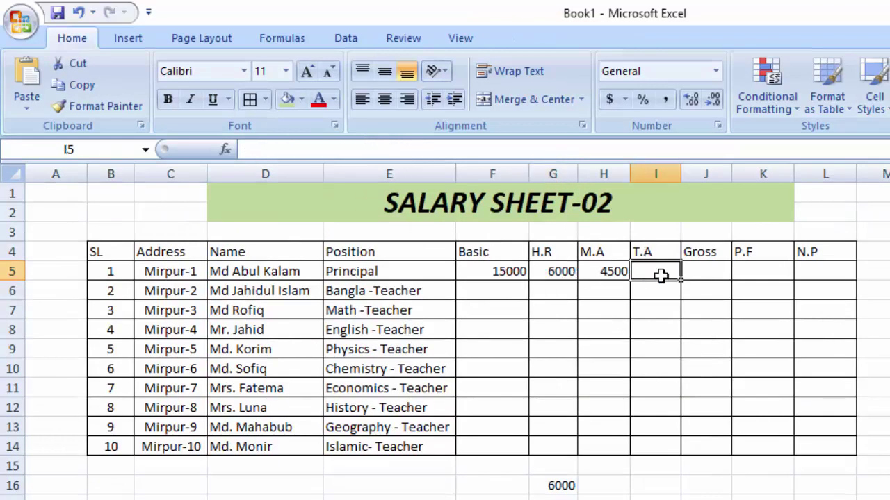
Paste the H.R formula into T.A cell I5 and check the 10% and 20% T.A rates in Word
{"action": "key", "text": "ctrl+v"}
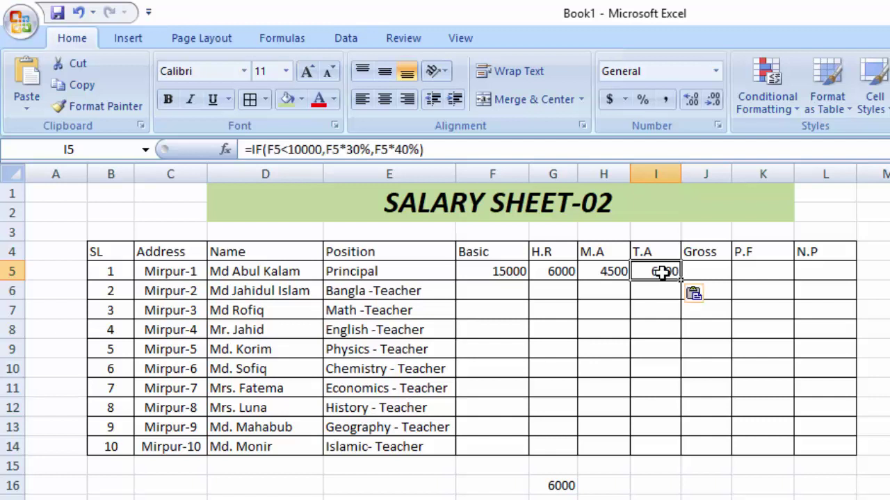
{"action": "left_click", "coordinate": [560, 271]}
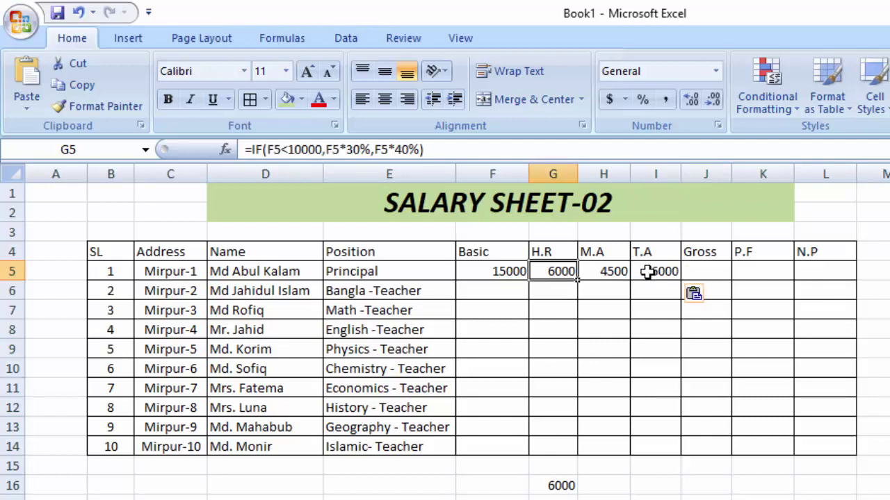
{"action": "left_click", "coordinate": [658, 272]}
{"action": "key", "text": "alt+Tab"}
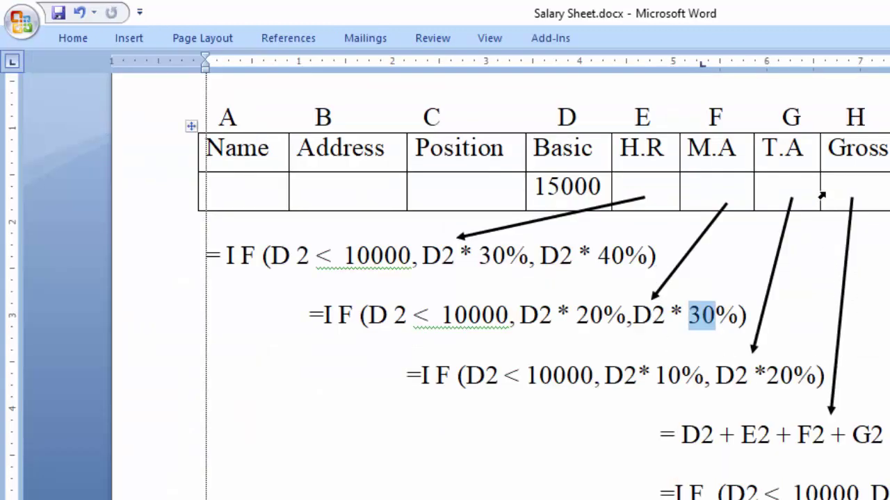
{"action": "left_click", "coordinate": [651, 375]}
{"action": "left_click_drag", "start_coordinate": [682, 375], "coordinate": [659, 379]}
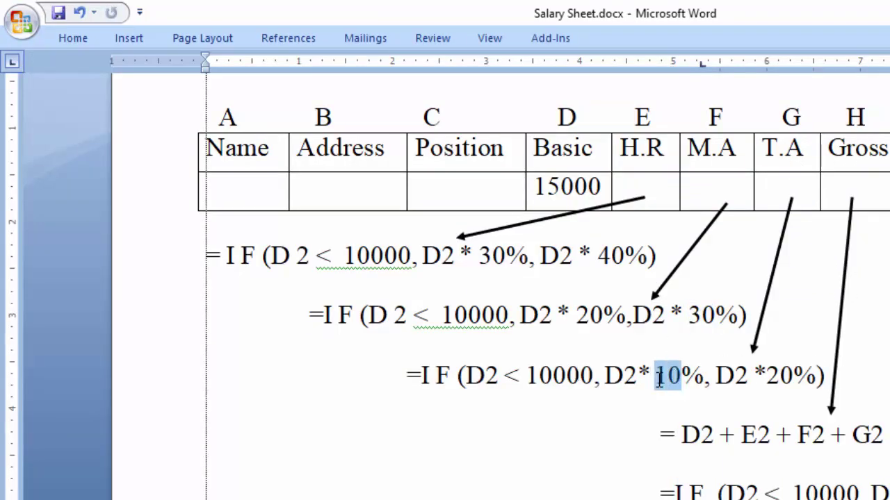
{"action": "left_click_drag", "start_coordinate": [794, 377], "coordinate": [770, 379]}
Change I5's rates to 10% and 20%, giving 3000
{"action": "key", "text": "alt+Tab"}
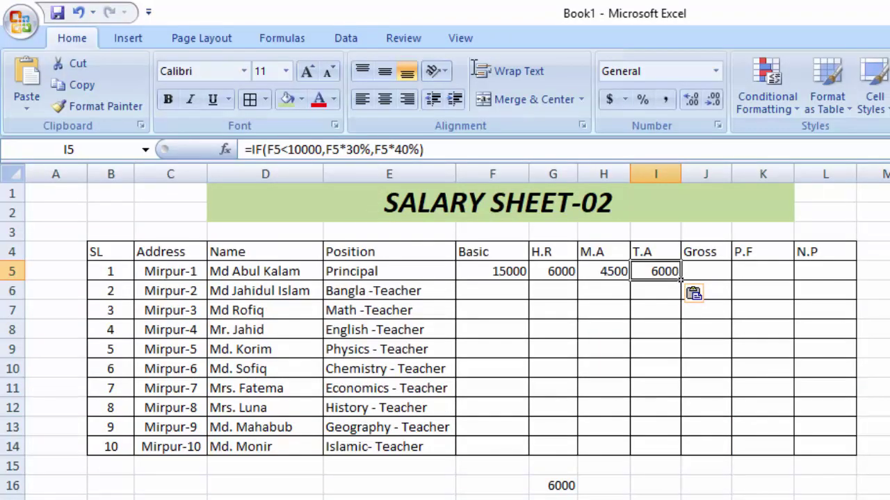
{"action": "double_click", "coordinate": [353, 149]}
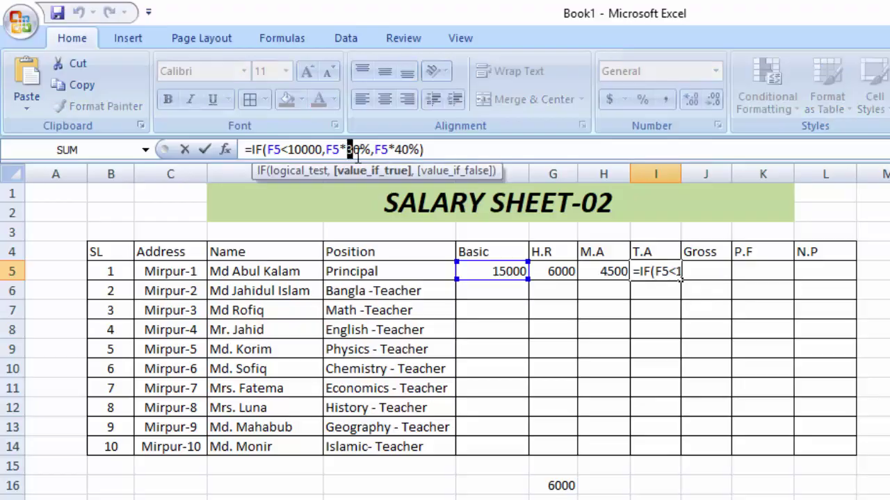
{"action": "type", "text": "10"}
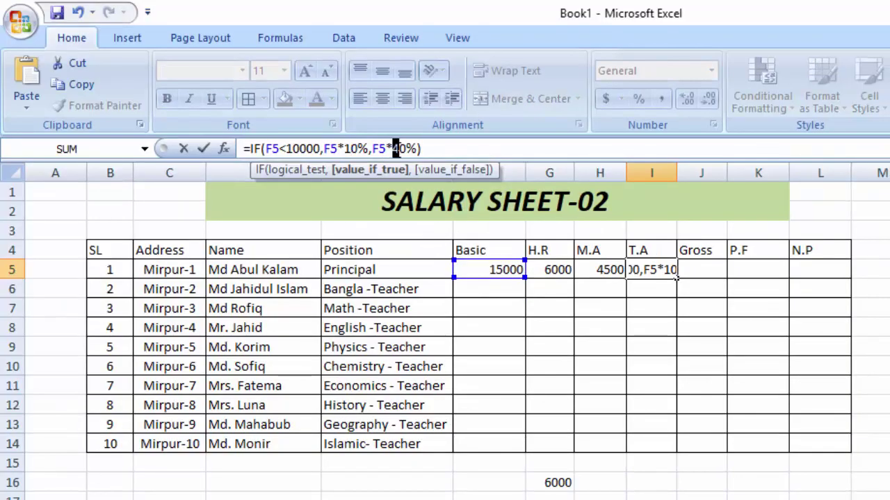
{"action": "type", "text": "2"}
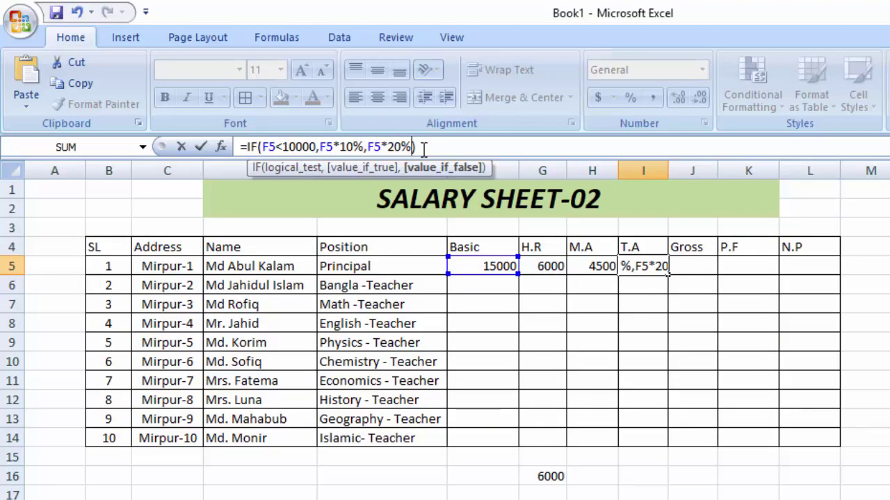
{"action": "key", "text": "Return"}
{"action": "left_click", "coordinate": [652, 267]}
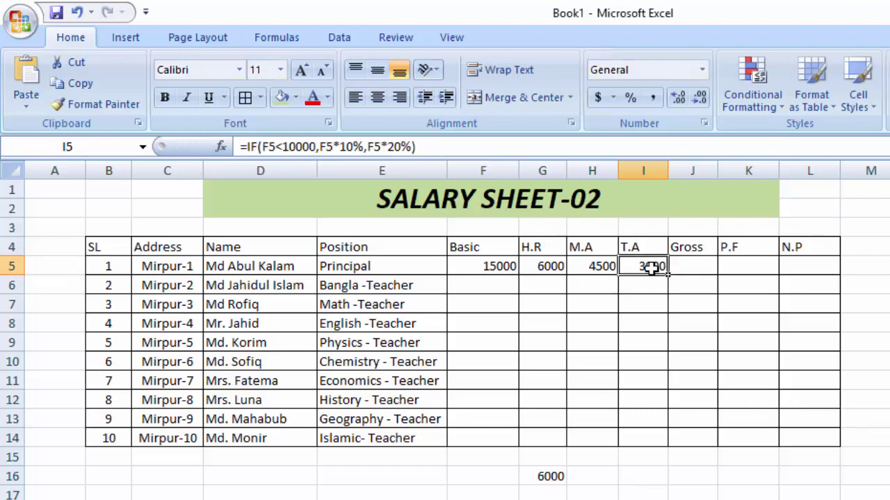
{"action": "left_click", "coordinate": [698, 266]}
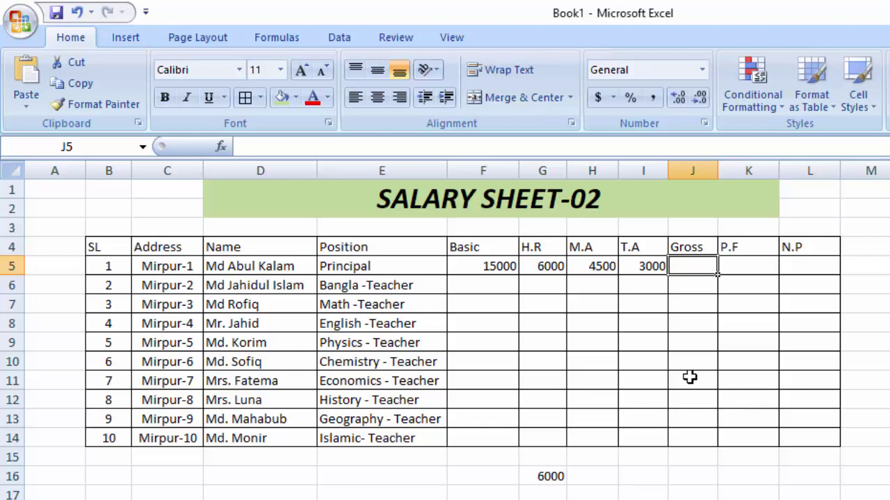
Enter =F5+G5+H5+I5 in Gross cell J5
{"action": "left_click", "coordinate": [491, 266]}
{"action": "left_click", "coordinate": [554, 266]}
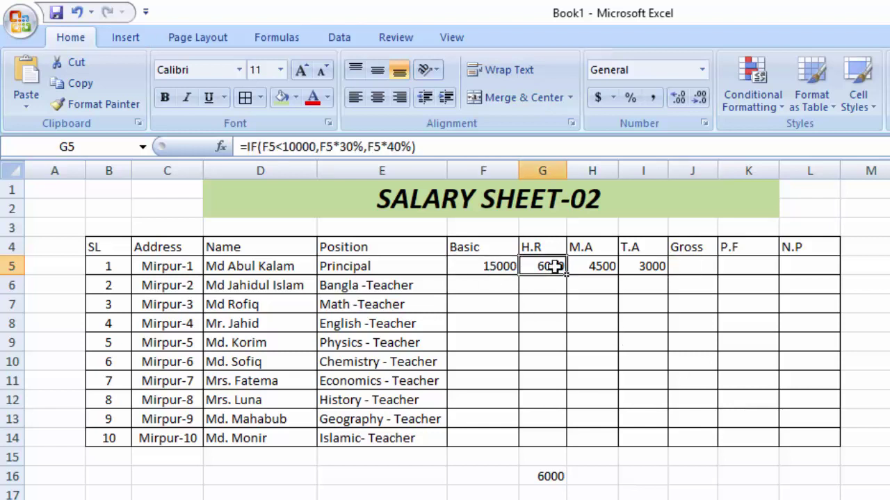
{"action": "left_click", "coordinate": [598, 265]}
{"action": "left_click", "coordinate": [640, 265]}
{"action": "left_click", "coordinate": [693, 265]}
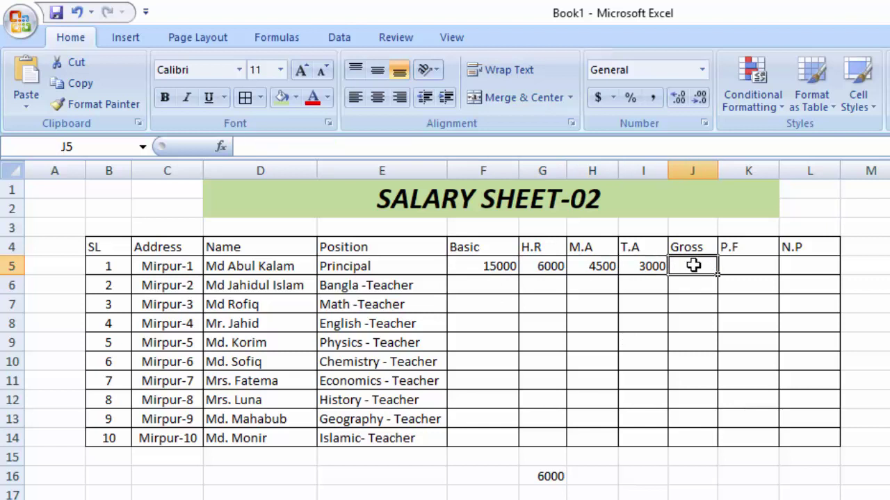
{"action": "type", "text": "="}
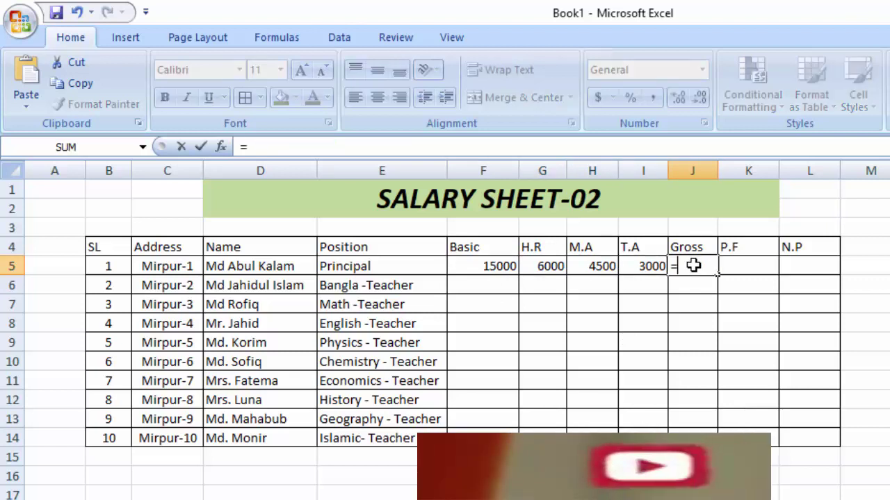
{"action": "left_click", "coordinate": [488, 266]}
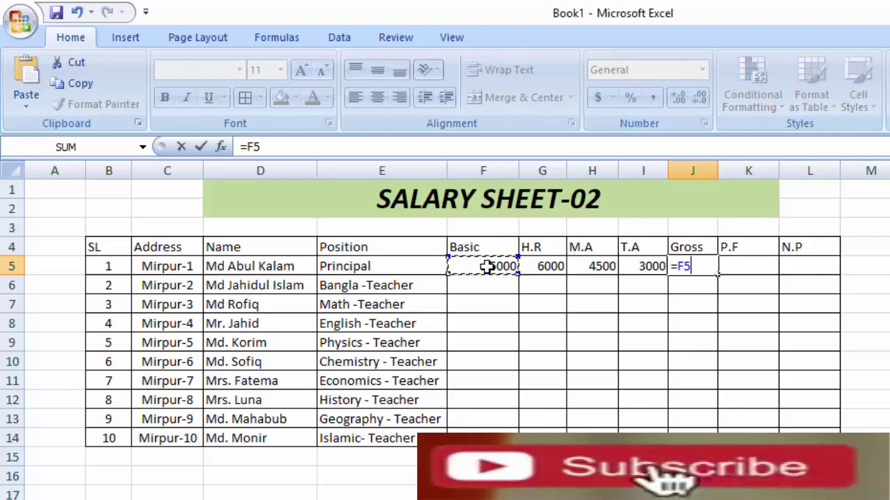
{"action": "type", "text": "+"}
{"action": "left_click", "coordinate": [548, 266]}
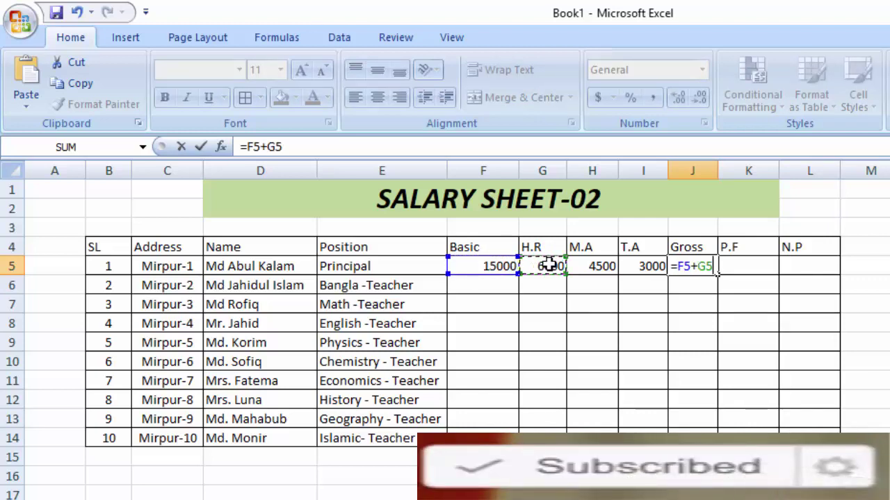
{"action": "type", "text": "+"}
{"action": "left_click", "coordinate": [597, 269]}
{"action": "type", "text": "+"}
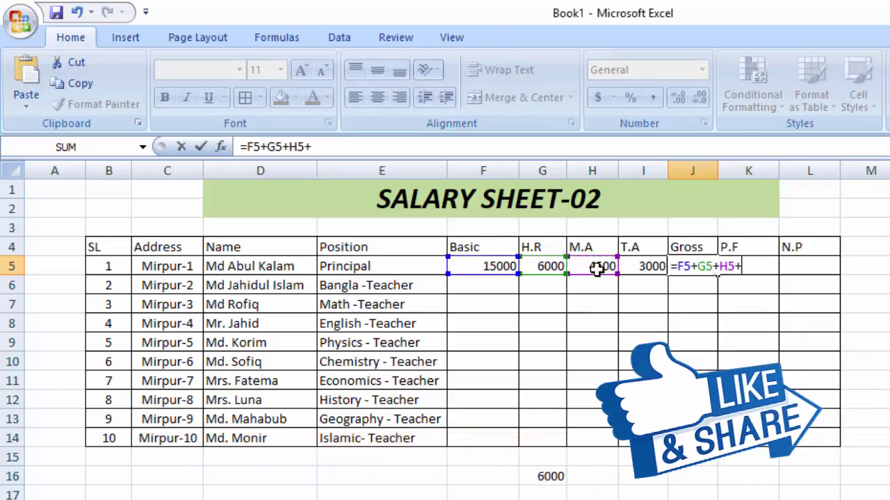
{"action": "left_click", "coordinate": [640, 268]}
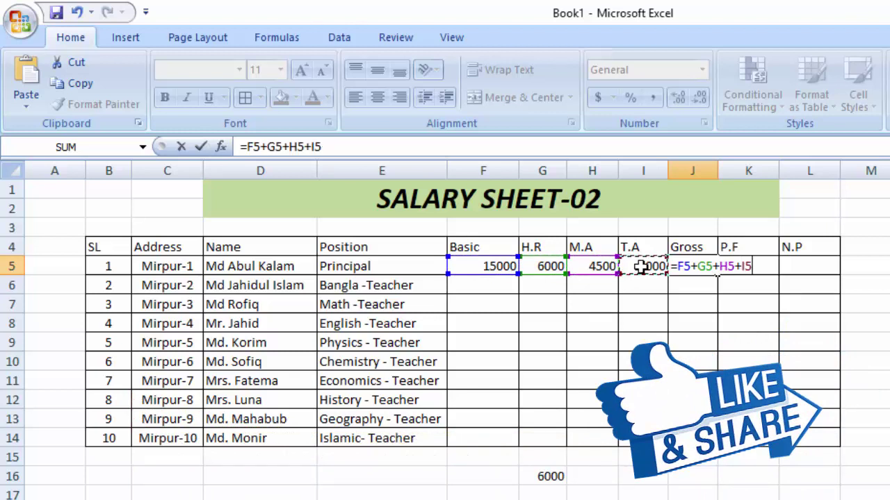
{"action": "key", "text": "Return"}
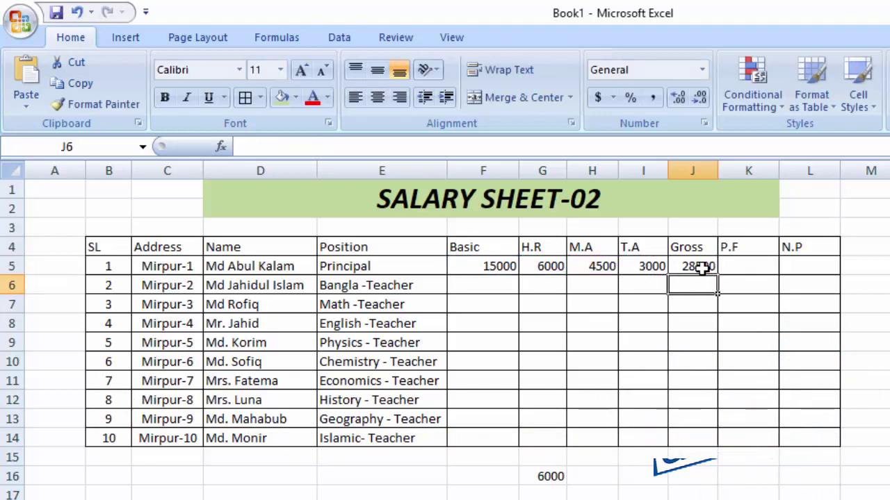
Replace J5's formula with an AutoSum of F5:I5, giving 28500
{"action": "left_click", "coordinate": [702, 269]}
{"action": "key", "text": "Delete"}
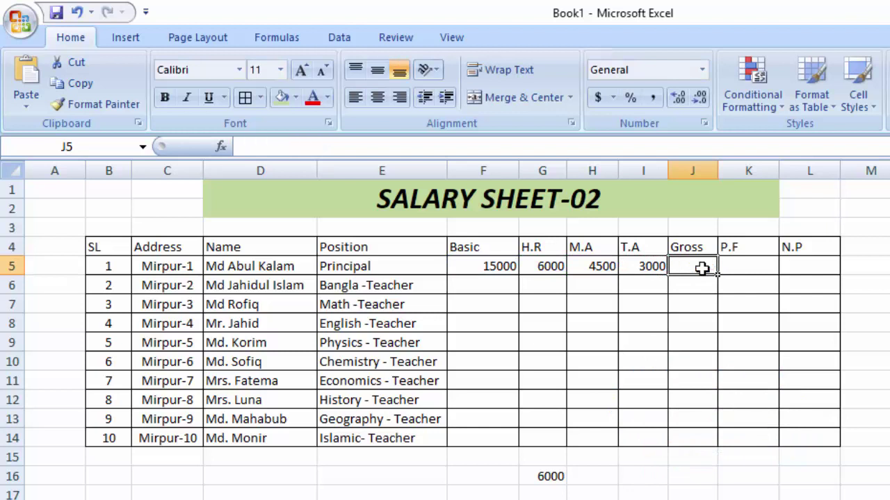
{"action": "left_click_drag", "start_coordinate": [496, 266], "coordinate": [631, 267]}
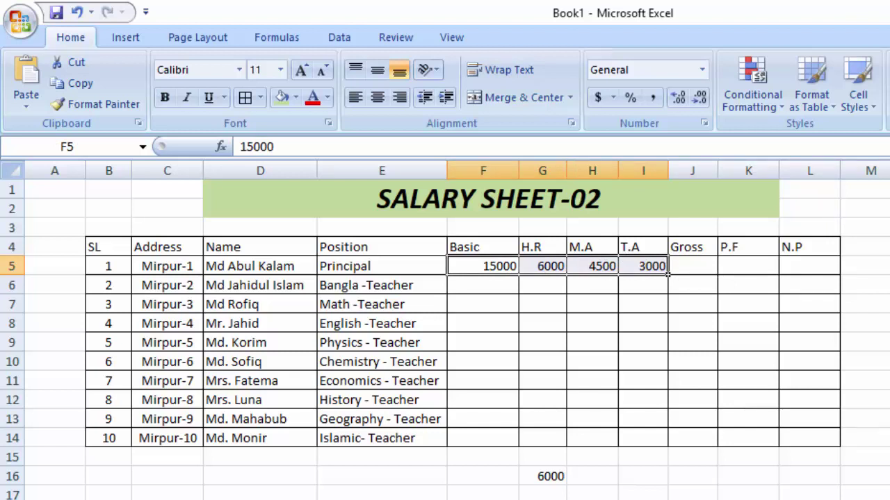
{"action": "key", "text": "alt+equal"}
{"action": "left_click", "coordinate": [702, 269]}
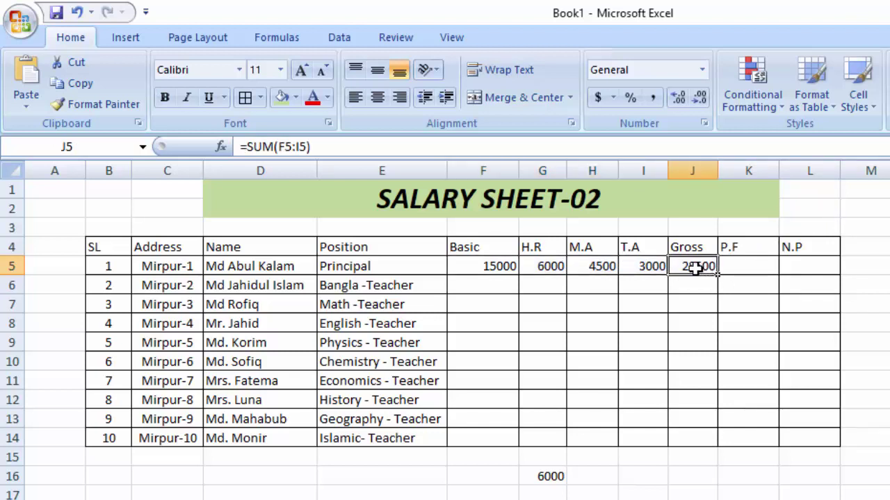
{"action": "left_click", "coordinate": [738, 268]}
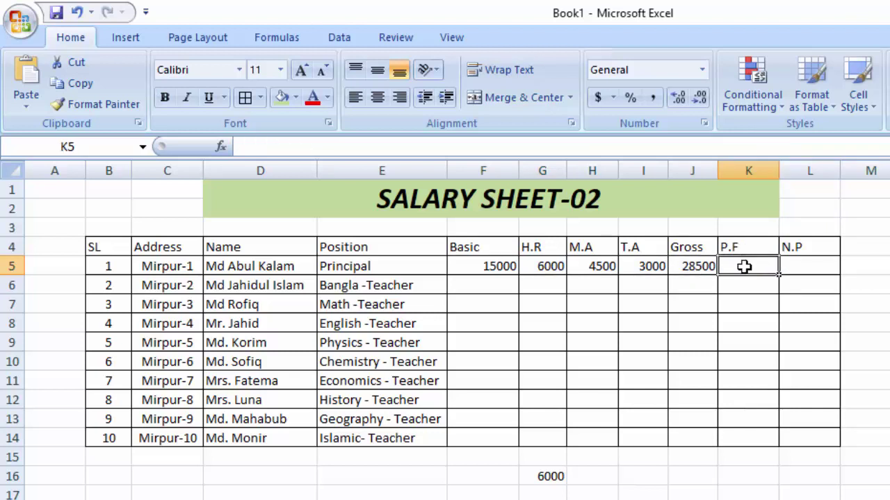
Copy G5's =IF(F5<10000,F5*30%,F5*40%) into P.F cell K5 and compare with the Word notes
{"action": "left_click", "coordinate": [548, 269]}
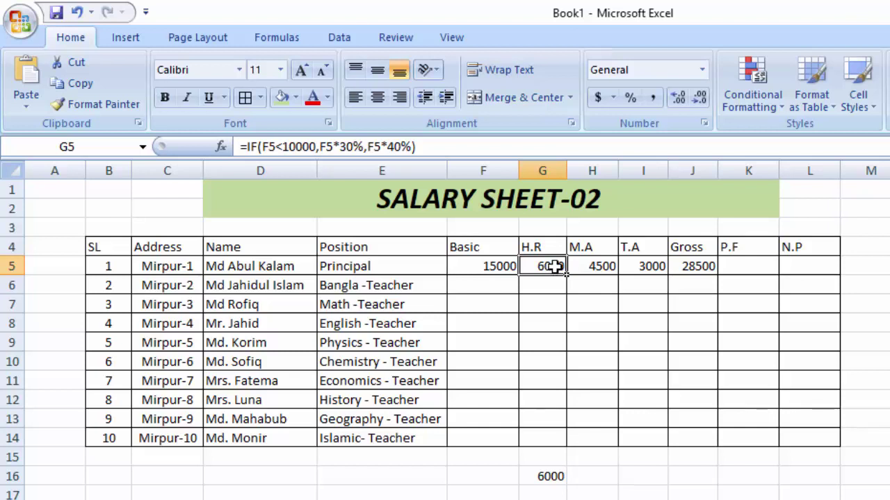
{"action": "left_click", "coordinate": [739, 266]}
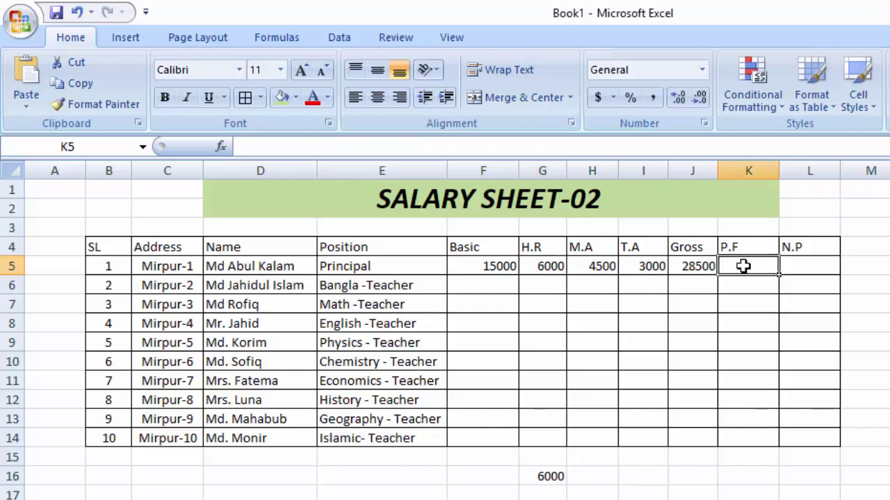
{"action": "key", "text": "ctrl+v"}
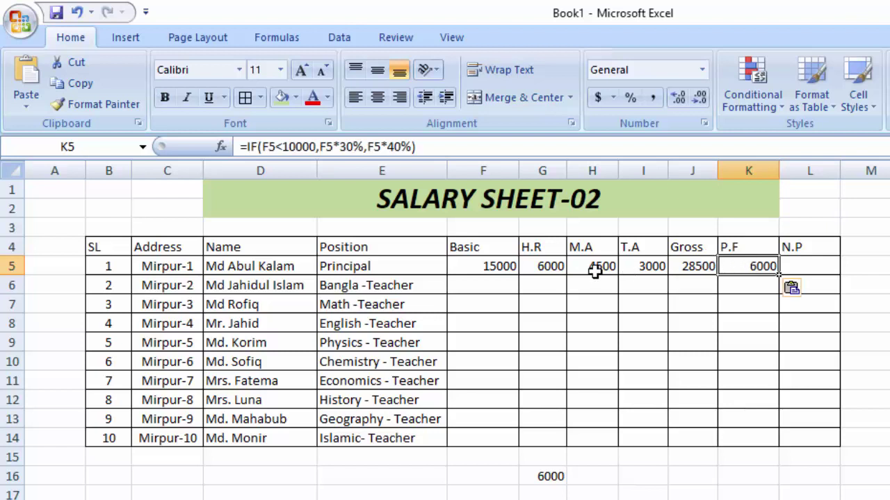
{"action": "key", "text": "alt+Tab"}
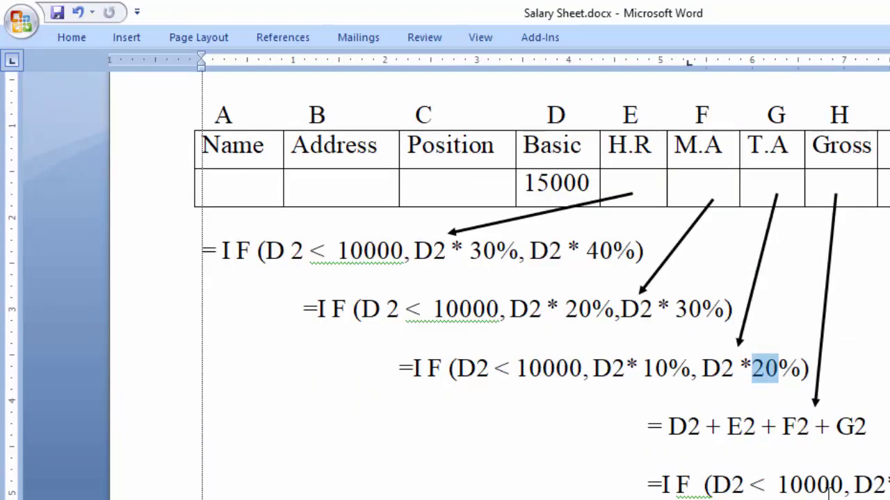
{"action": "key", "text": "Right"}
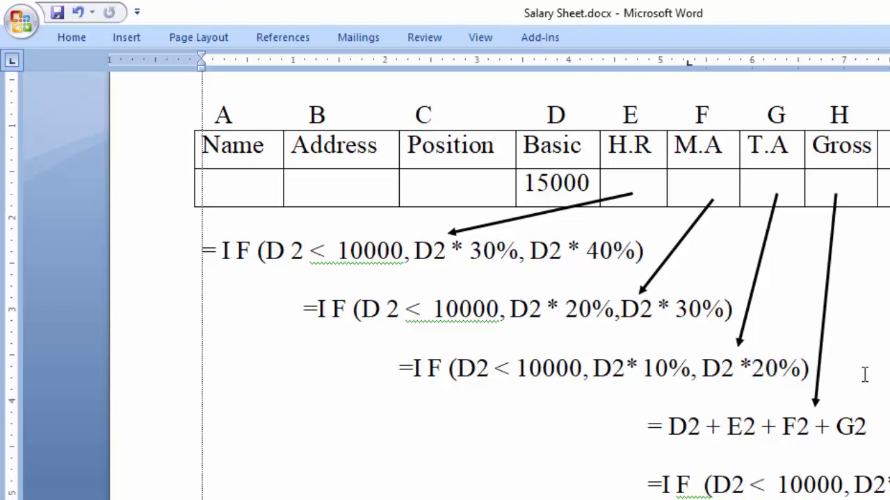
{"action": "key", "text": "alt+Tab"}
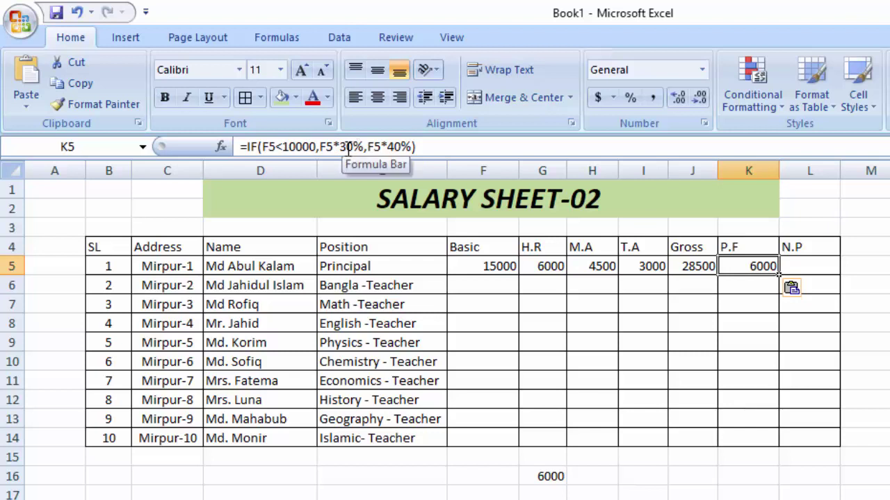
Change K5's P.F rates from 30% and 40% to 5% and 10%, giving 1500
{"action": "double_click", "coordinate": [348, 146]}
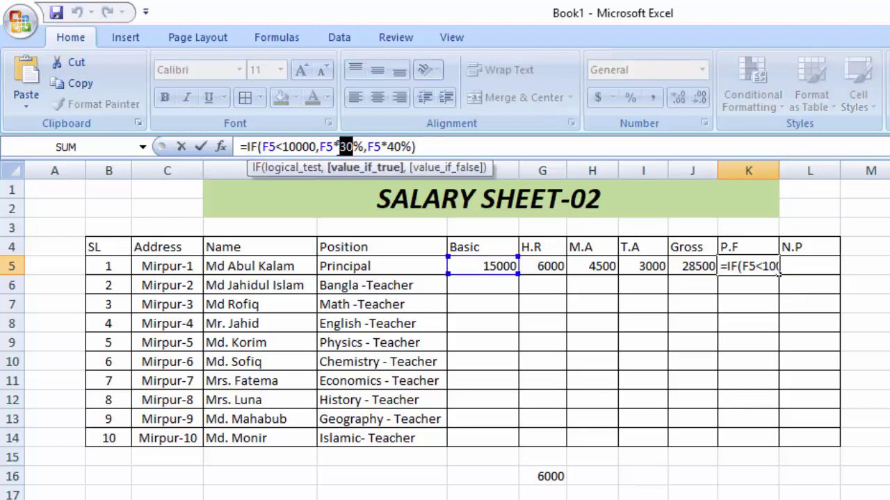
{"action": "type", "text": "5"}
{"action": "double_click", "coordinate": [387, 147]}
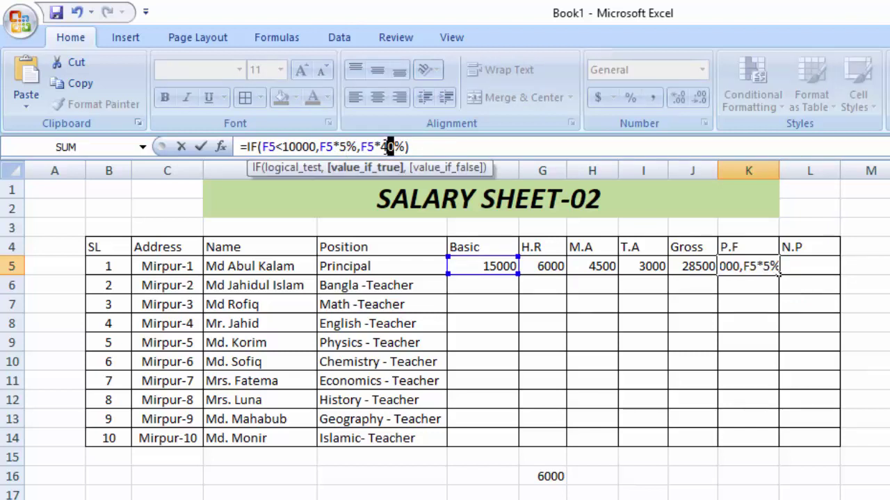
{"action": "type", "text": "10"}
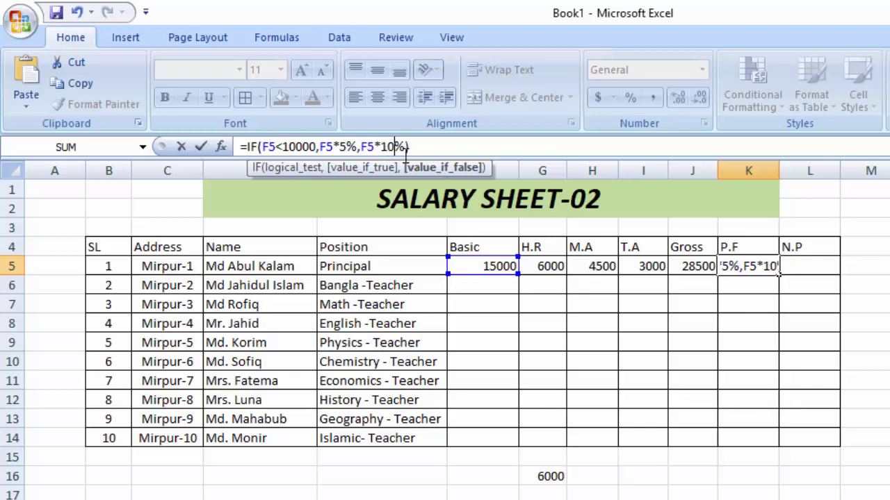
{"action": "left_click", "coordinate": [415, 150]}
{"action": "key", "text": "Return"}
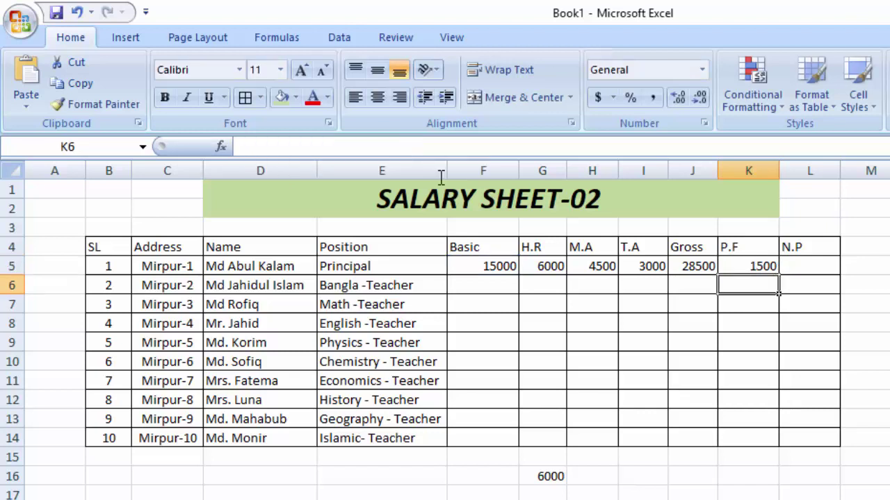
{"action": "left_click", "coordinate": [763, 267]}
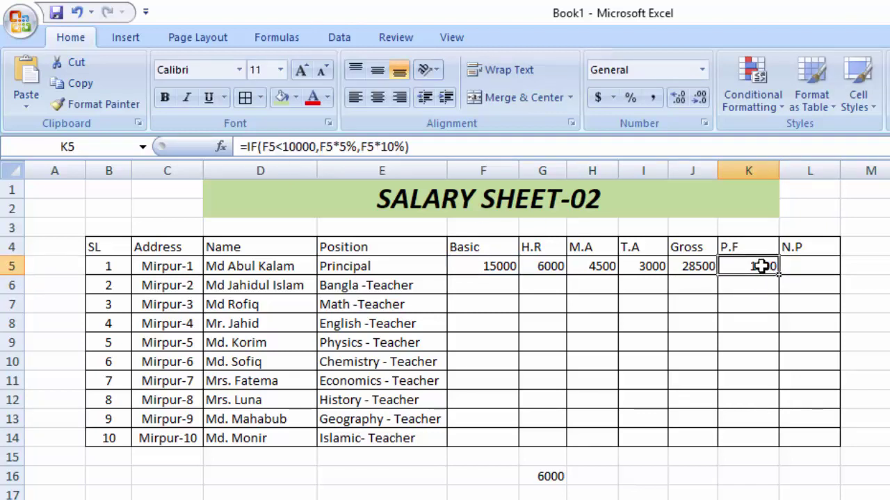
{"action": "left_click", "coordinate": [812, 268]}
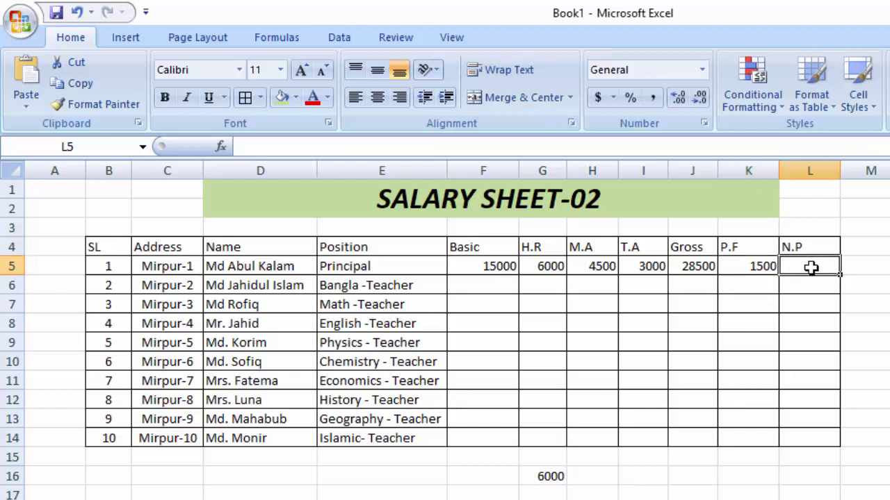
Enter =J5-K5 in L5 so the Principal's net pay shows 27000
{"action": "type", "text": "="}
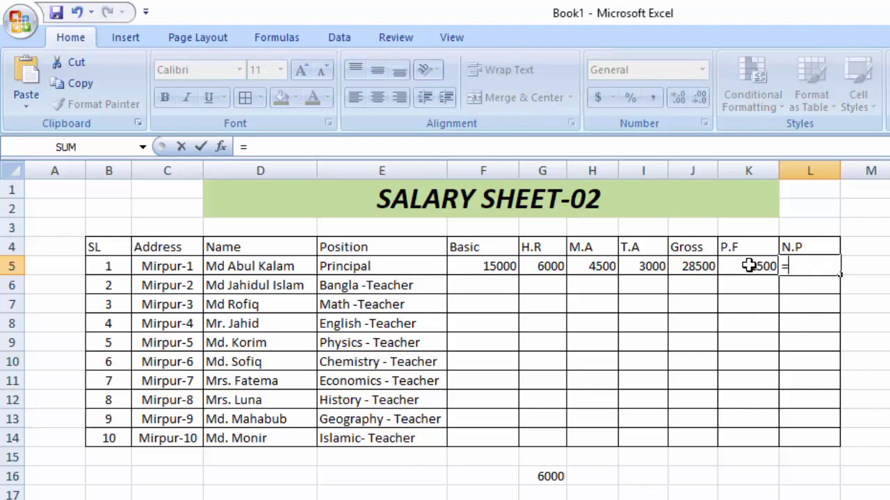
{"action": "left_click", "coordinate": [699, 268]}
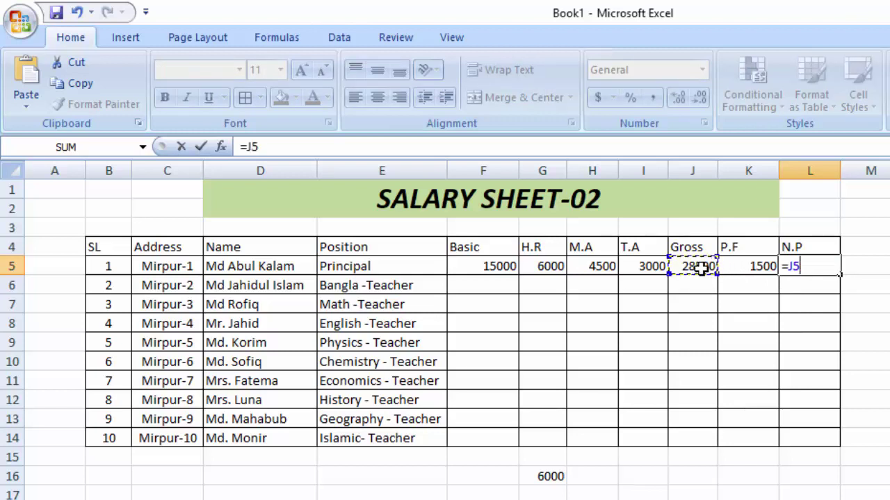
{"action": "type", "text": "-"}
{"action": "left_click", "coordinate": [759, 268]}
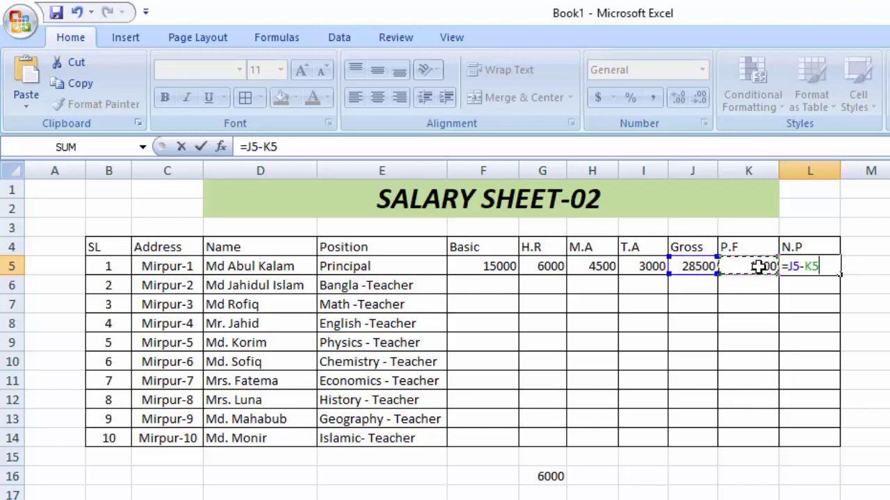
{"action": "key", "text": "Return"}
{"action": "left_click", "coordinate": [825, 269]}
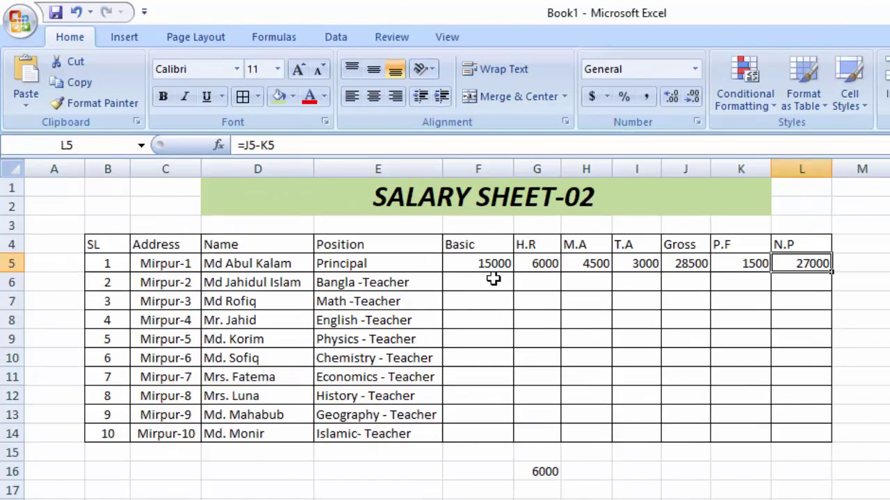
{"action": "left_click", "coordinate": [490, 282]}
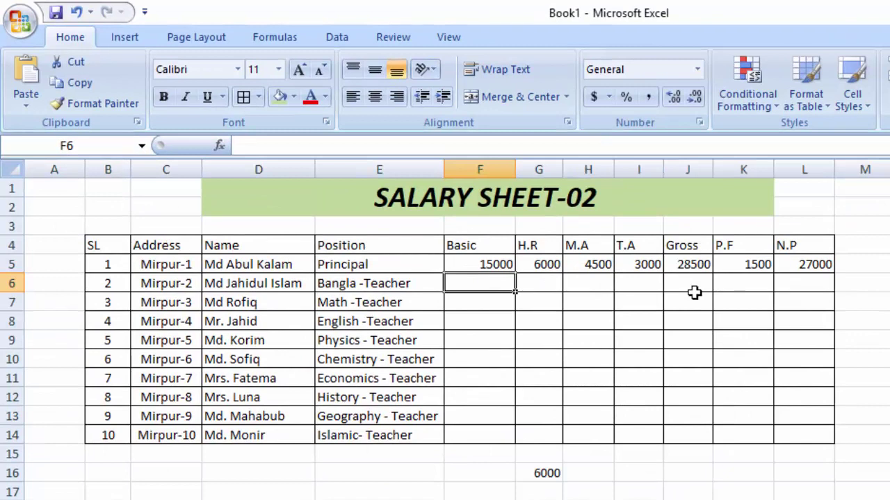
Enter Basic salaries 14000, 12000 and 10000 in F6:F8 for serials 2–4
{"action": "type", "text": "14000"}
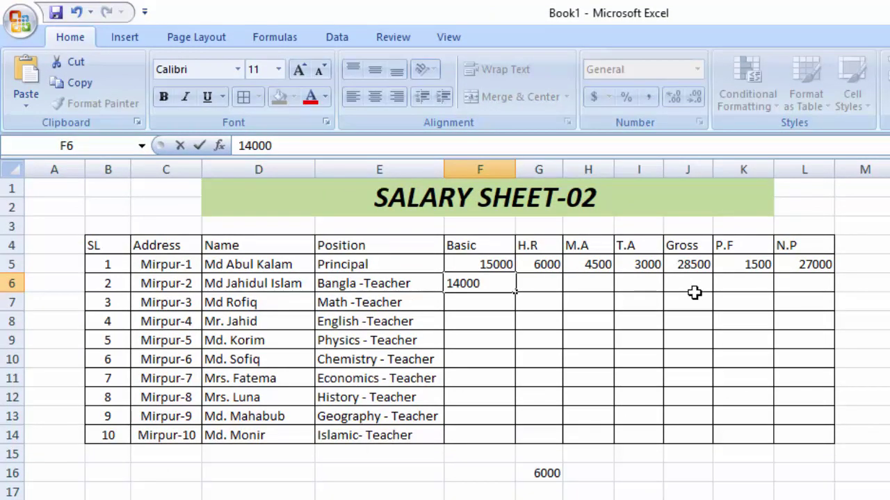
{"action": "key", "text": "Return"}
{"action": "type", "text": "12000"}
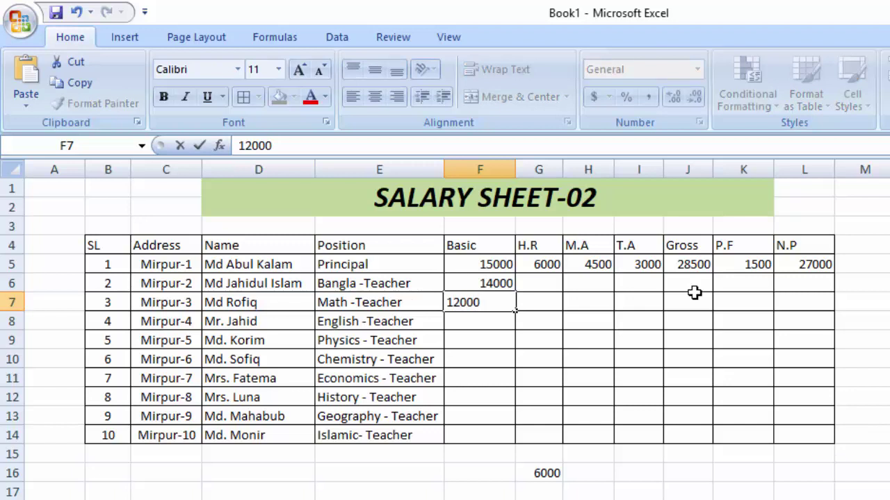
{"action": "key", "text": "Return"}
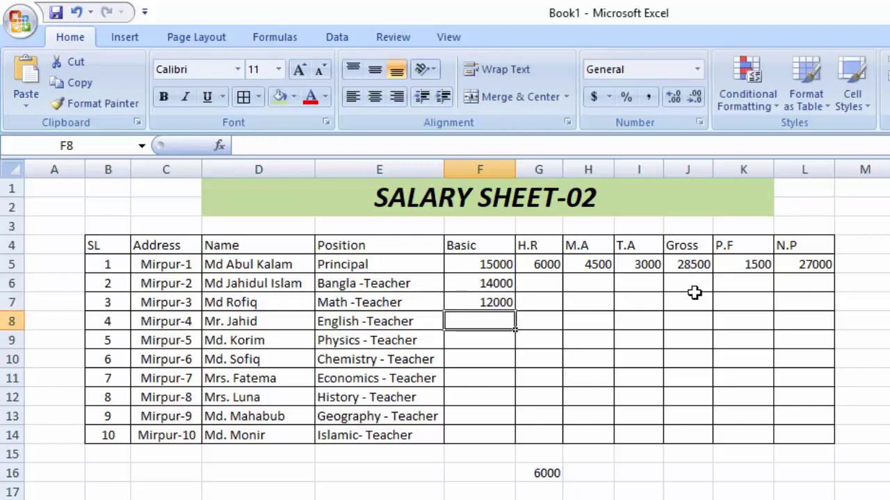
{"action": "type", "text": "10000"}
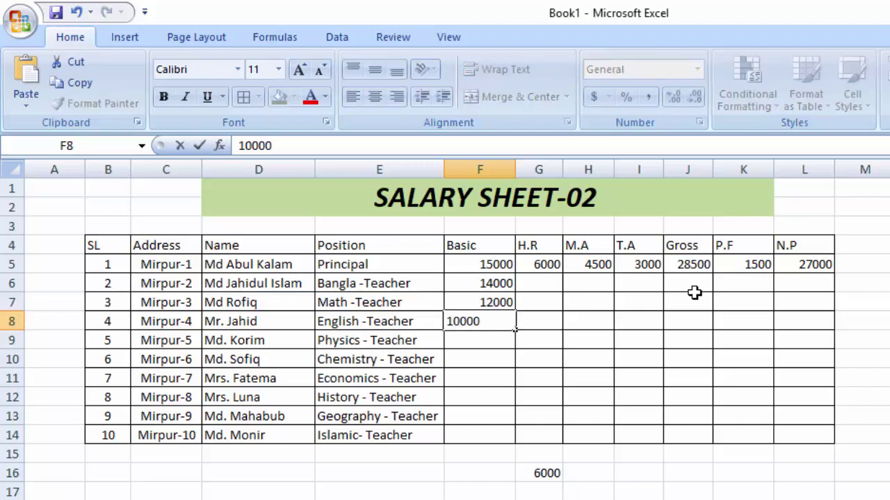
{"action": "key", "text": "Return"}
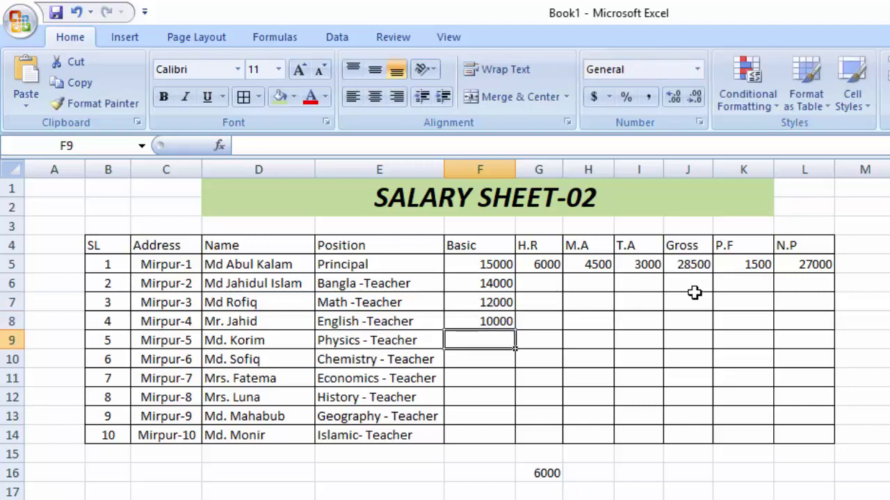
Enter Basic 9500 and 8000 for serials 5–6, then select row 5's formulas G5:L5
{"action": "type", "text": "95000"}
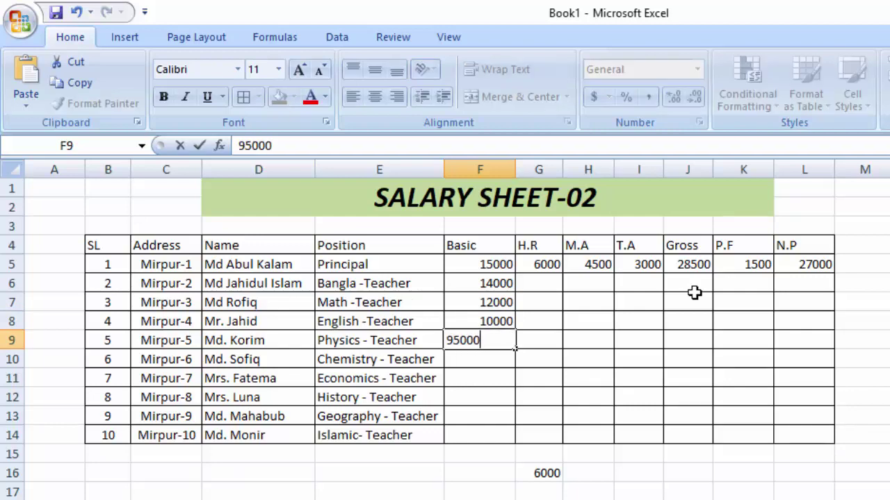
{"action": "key", "text": "BackSpace"}
{"action": "key", "text": "Return"}
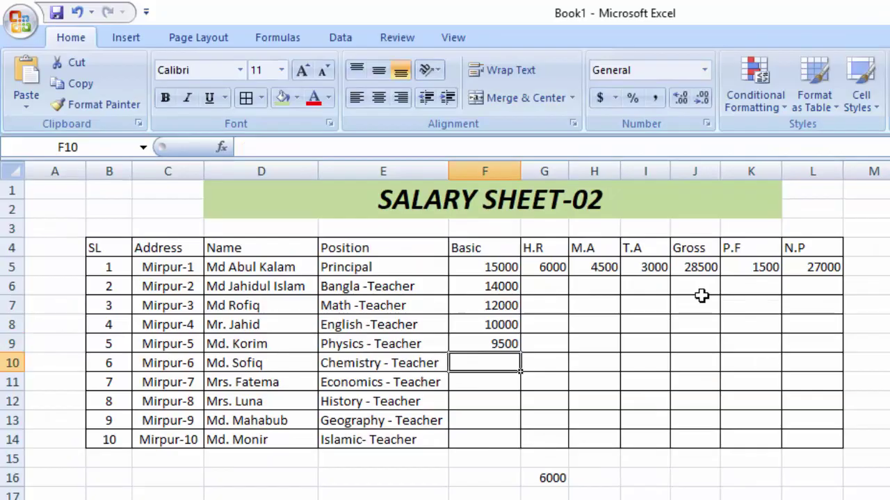
{"action": "type", "text": "8000"}
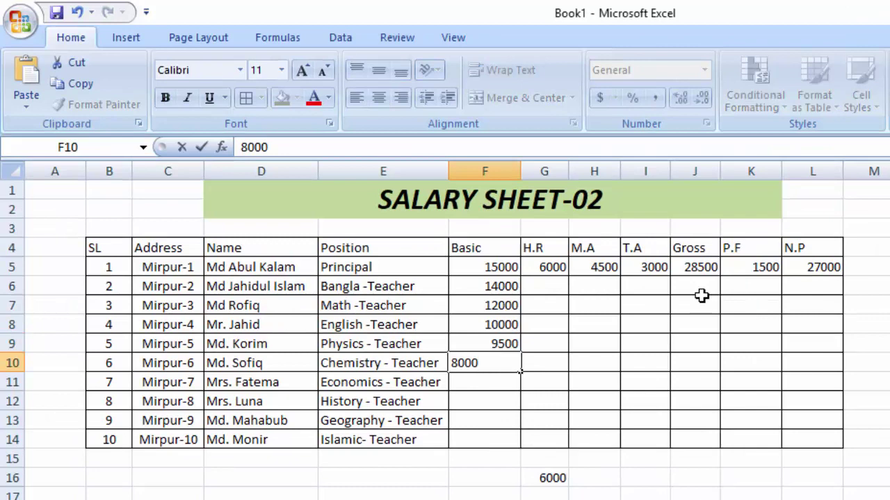
{"action": "key", "text": "Return"}
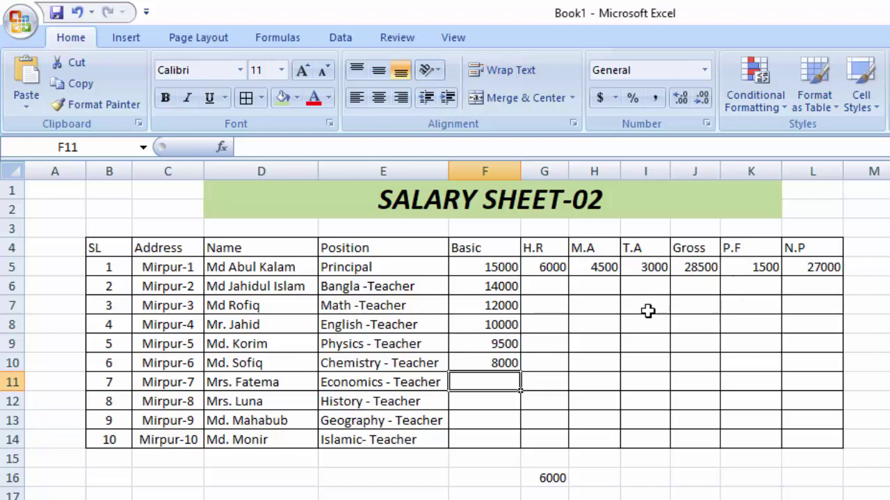
{"action": "left_click", "coordinate": [545, 267]}
{"action": "left_click_drag", "start_coordinate": [545, 268], "coordinate": [806, 267]}
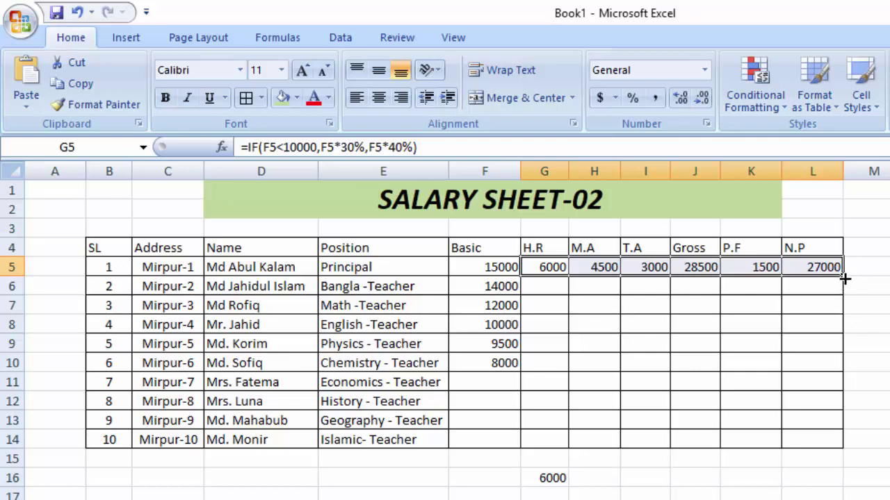
Fill G5:L5's formulas down to row 10, giving net pay from 25200 down to 12400
{"action": "left_click_drag", "start_coordinate": [844, 278], "coordinate": [836, 369]}
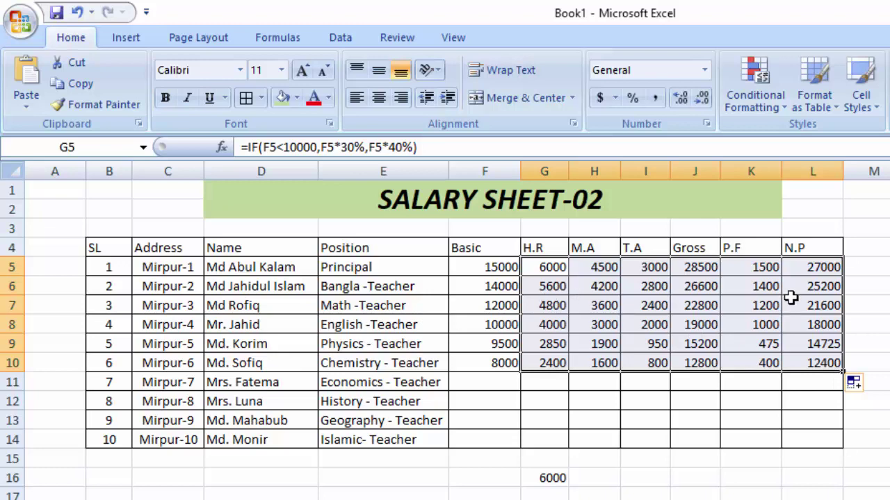
{"action": "left_click", "coordinate": [559, 285]}
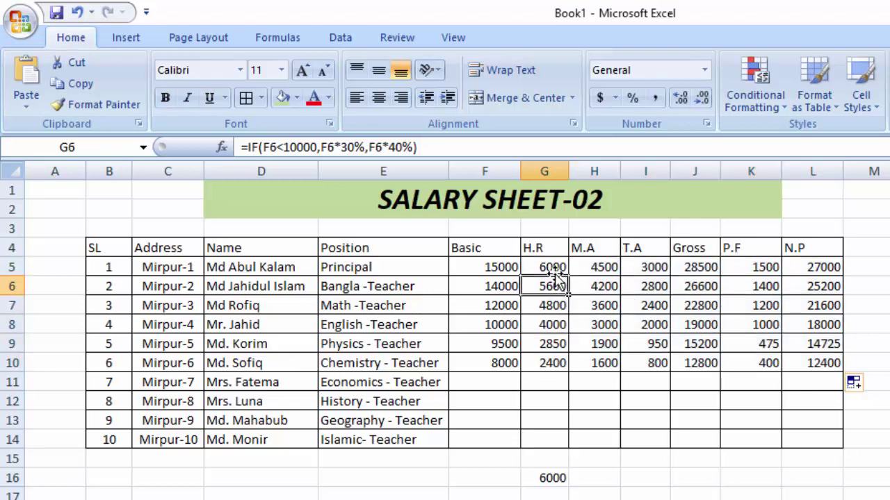
{"action": "left_click", "coordinate": [556, 267]}
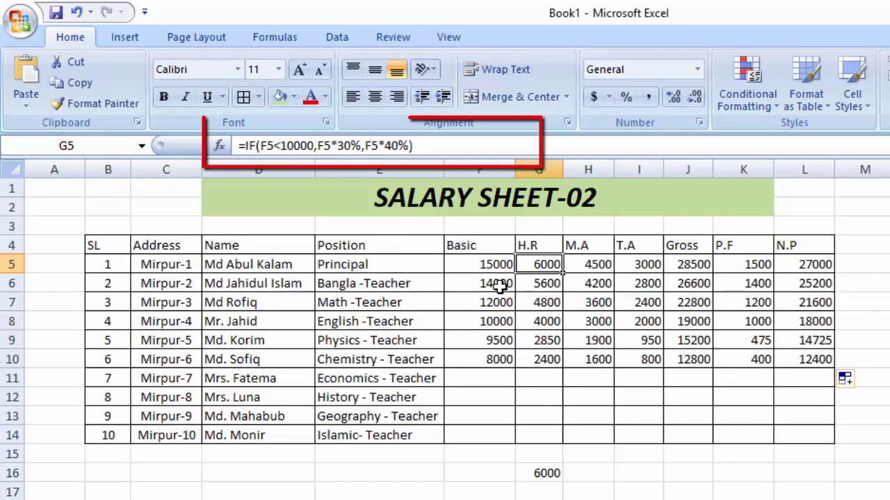
{"action": "left_click", "coordinate": [499, 285]}
{"action": "left_click", "coordinate": [550, 266]}
{"action": "left_click", "coordinate": [551, 283]}
{"action": "left_click", "coordinate": [550, 302]}
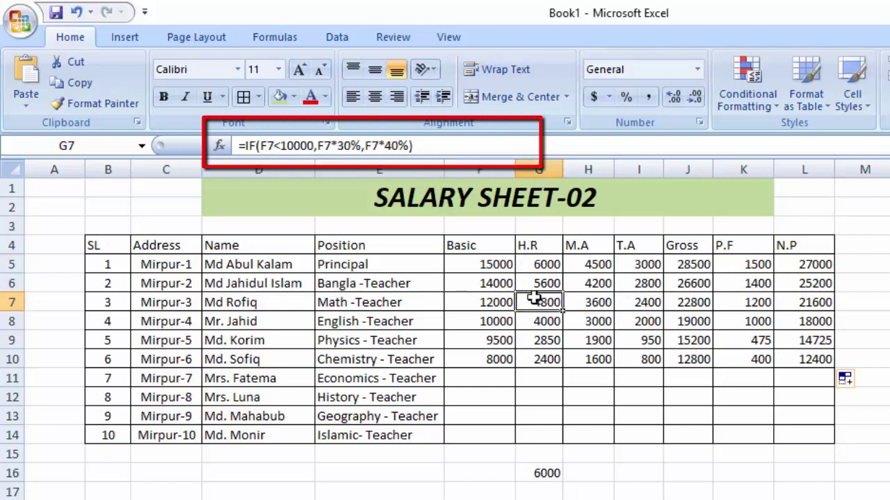
{"action": "key", "text": "Down"}
{"action": "key", "text": "Down"}
{"action": "key", "text": "Down"}
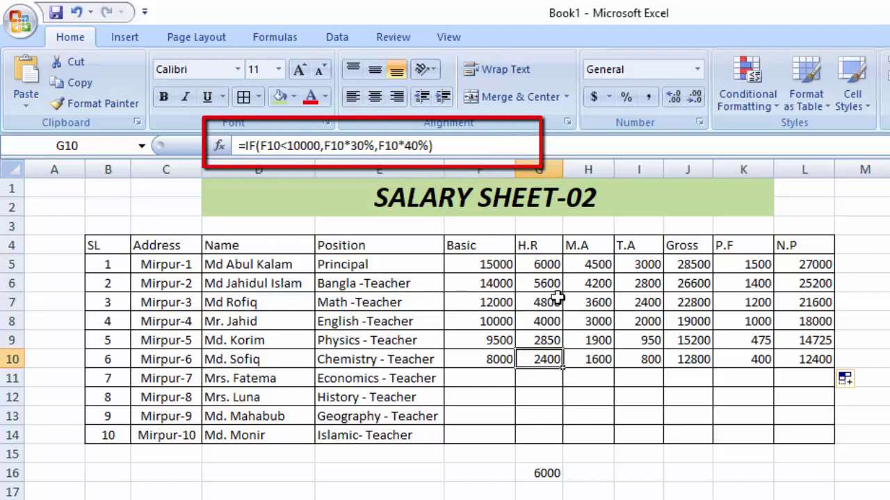
{"action": "left_click", "coordinate": [546, 303]}
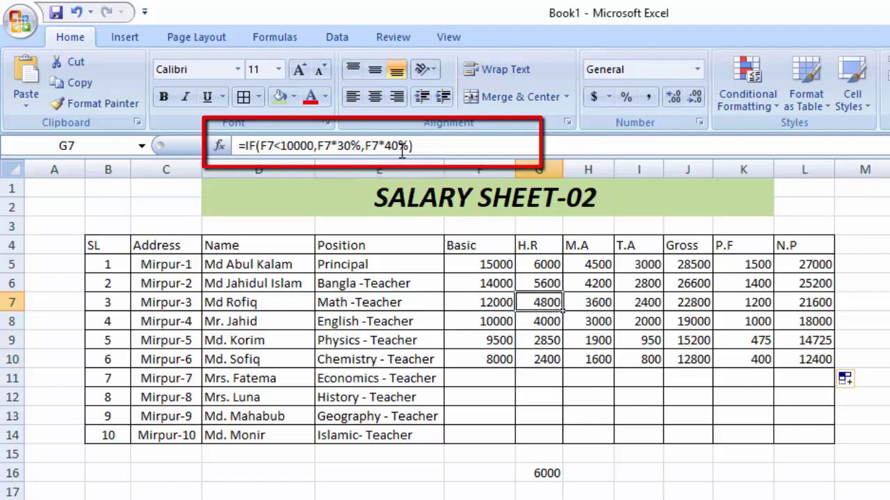
{"action": "left_click", "coordinate": [546, 340]}
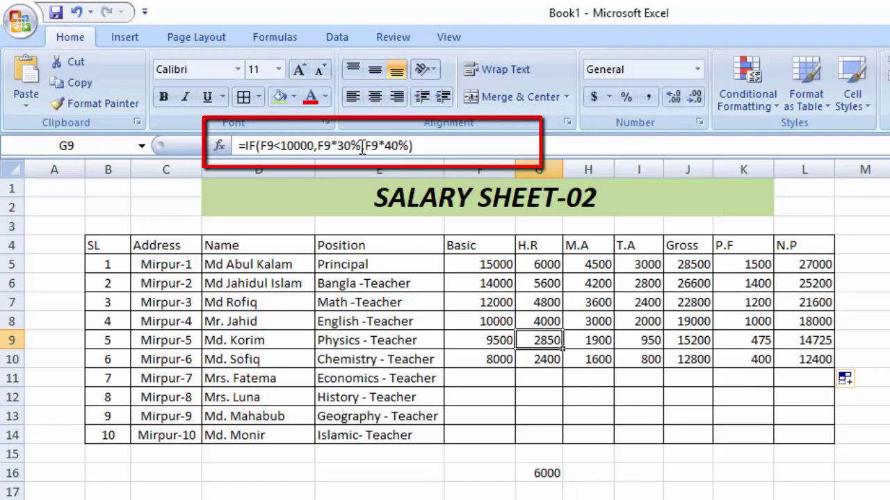
{"action": "left_click", "coordinate": [549, 472]}
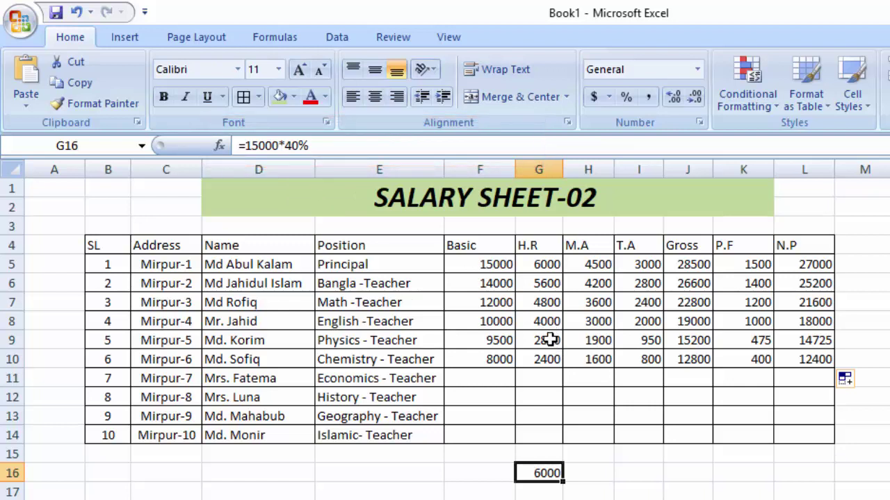
Change the G16 test formula from =15000*40% to =9000*40%
{"action": "left_click", "coordinate": [301, 145]}
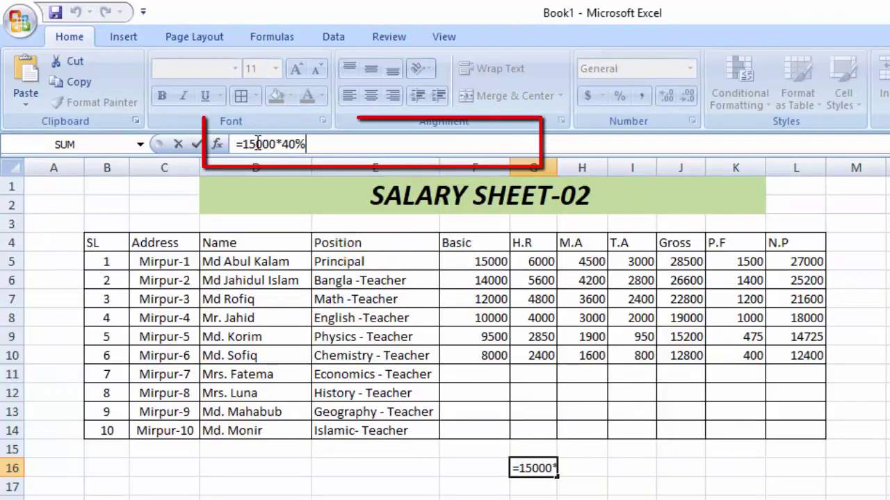
{"action": "left_click", "coordinate": [256, 145]}
{"action": "key", "text": "BackSpace"}
{"action": "key", "text": "BackSpace"}
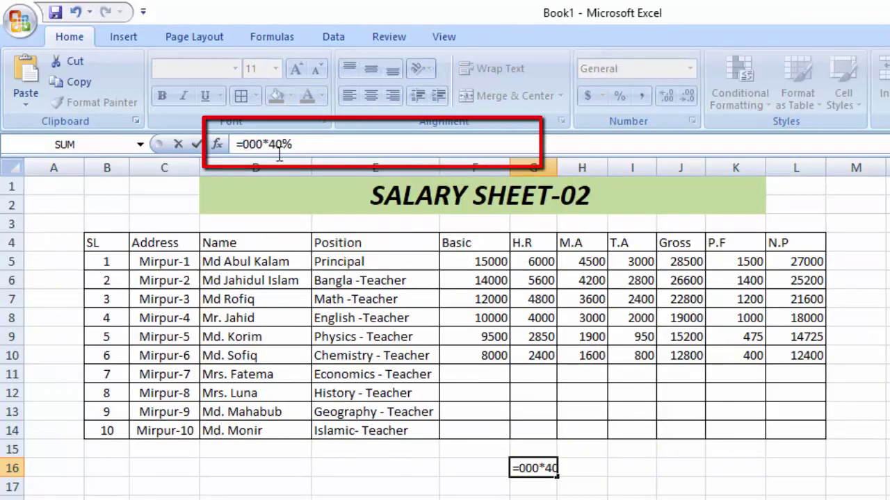
{"action": "type", "text": "9"}
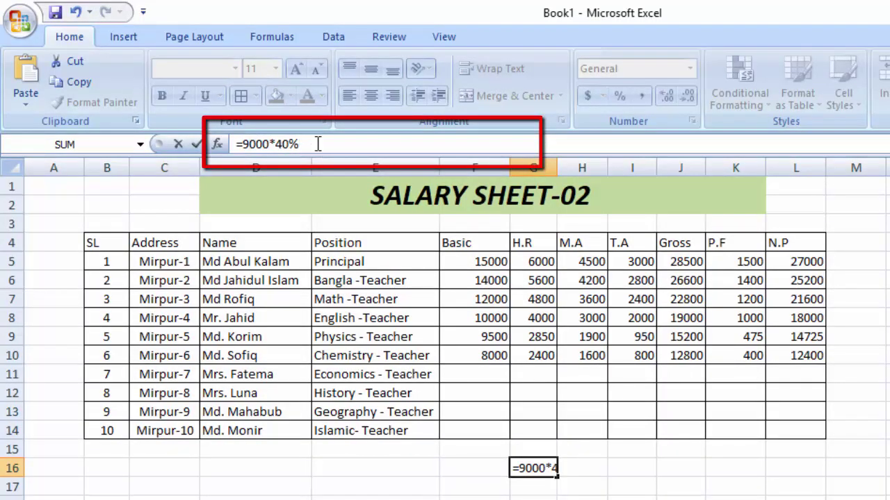
{"action": "key", "text": "Return"}
Lower the G16 test rate to 30%, making it =9000*30%
{"action": "left_click", "coordinate": [547, 470]}
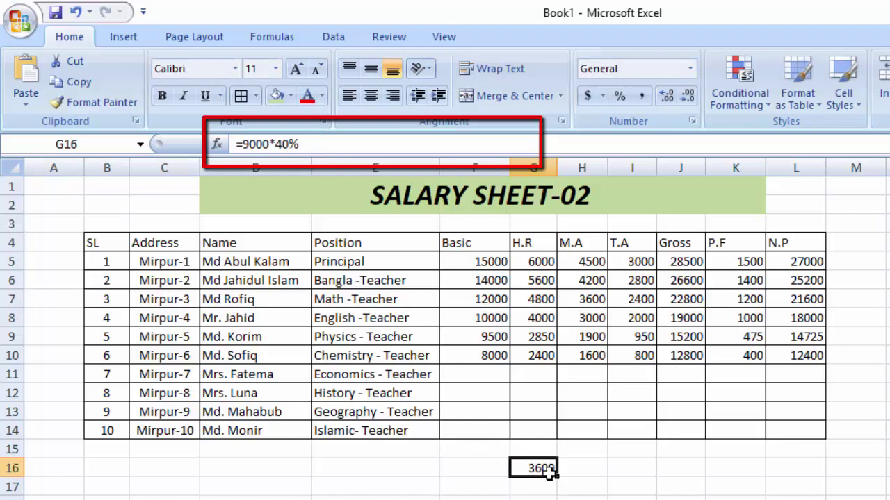
{"action": "left_click", "coordinate": [282, 144]}
{"action": "key", "text": "BackSpace"}
{"action": "type", "text": "3"}
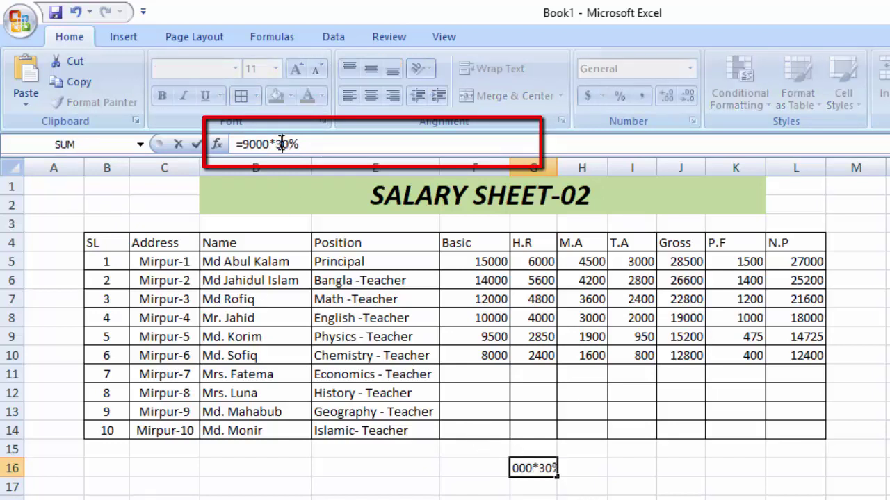
{"action": "key", "text": "Return"}
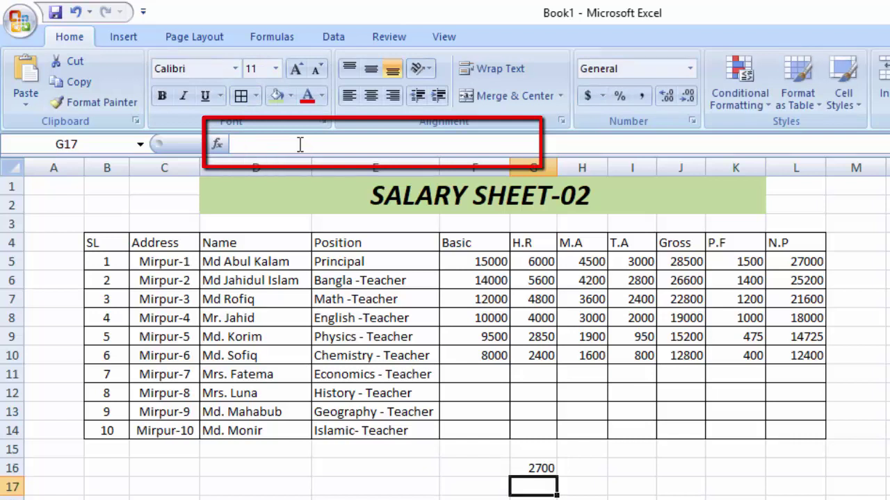
Change the test to =9500*30%, returning 2850, and compare it with G9's H.R formula
{"action": "left_click", "coordinate": [543, 469]}
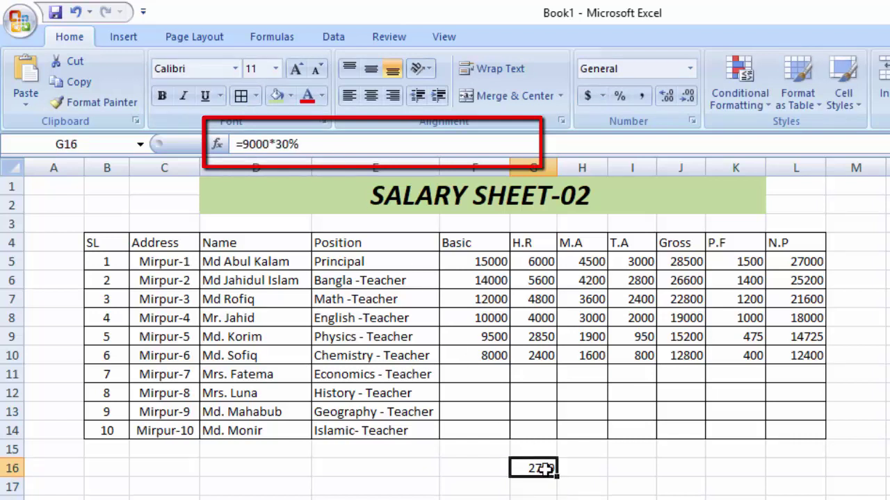
{"action": "left_click", "coordinate": [254, 144]}
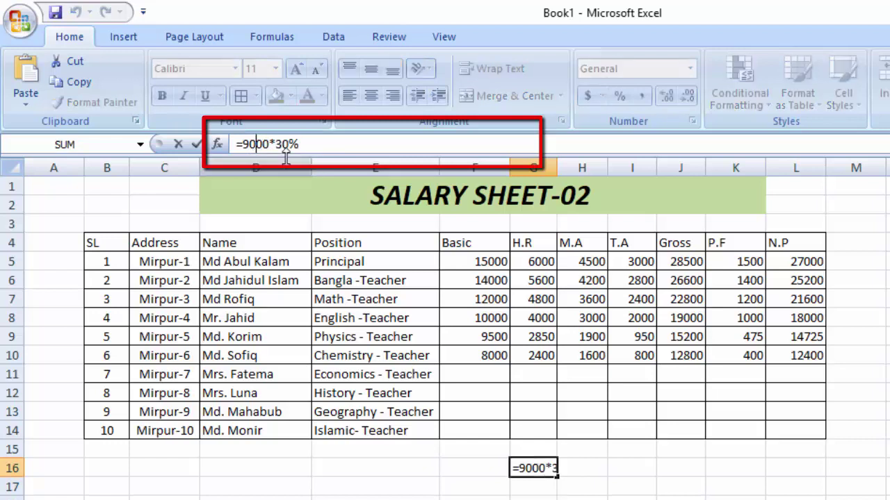
{"action": "key", "text": "BackSpace"}
{"action": "type", "text": "5"}
{"action": "left_click", "coordinate": [318, 144]}
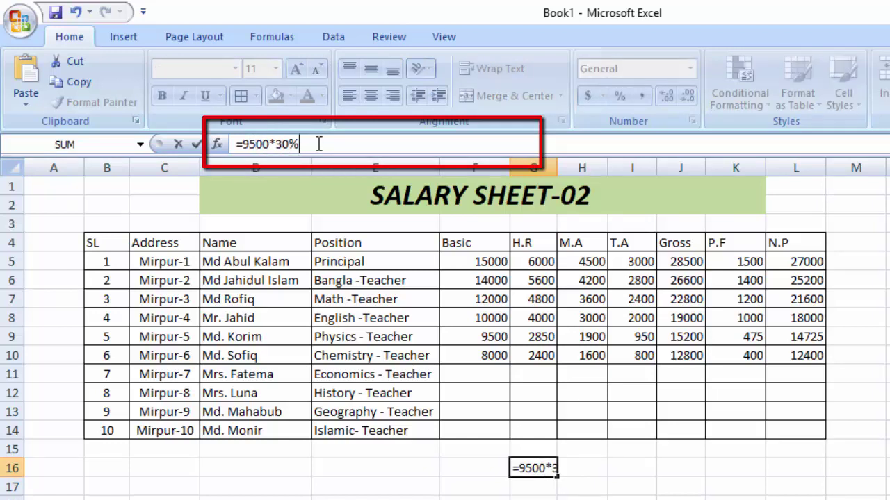
{"action": "key", "text": "Return"}
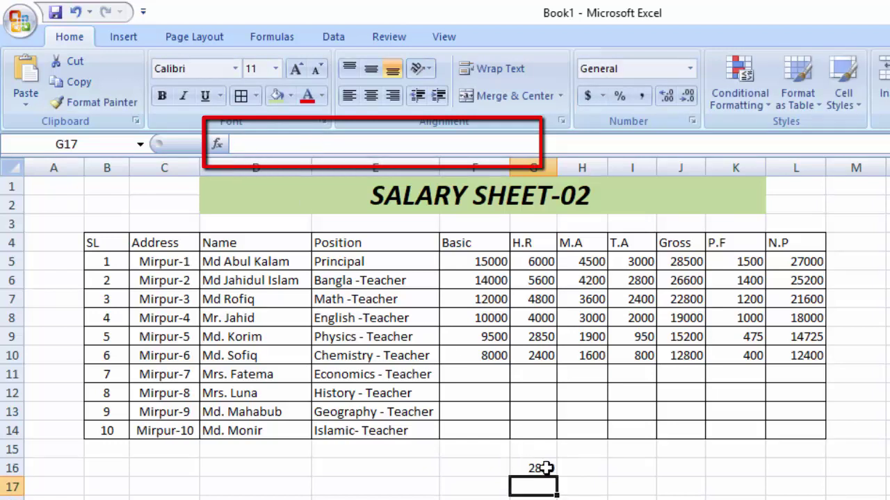
{"action": "left_click", "coordinate": [547, 467]}
{"action": "left_click", "coordinate": [547, 336]}
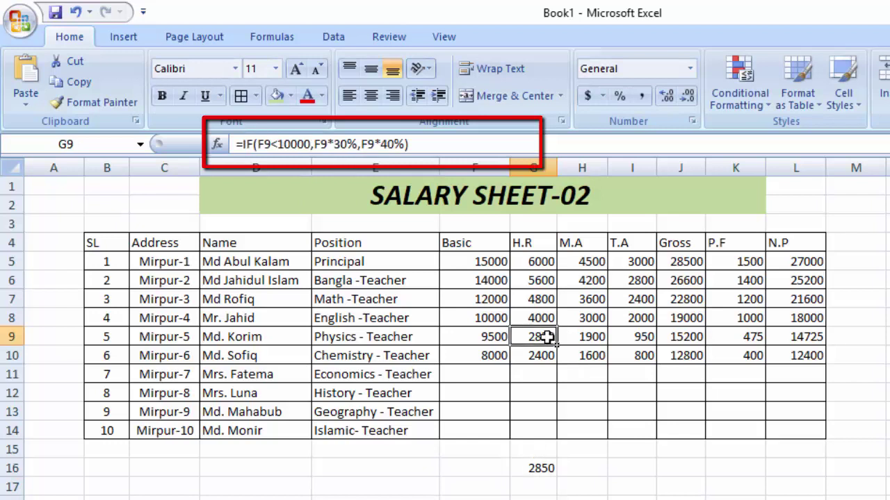
{"action": "left_click", "coordinate": [492, 339]}
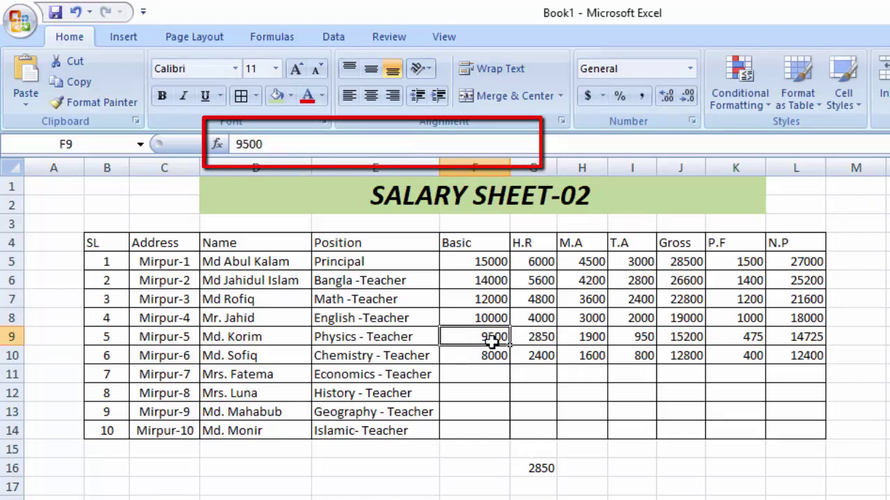
{"action": "left_click", "coordinate": [540, 338]}
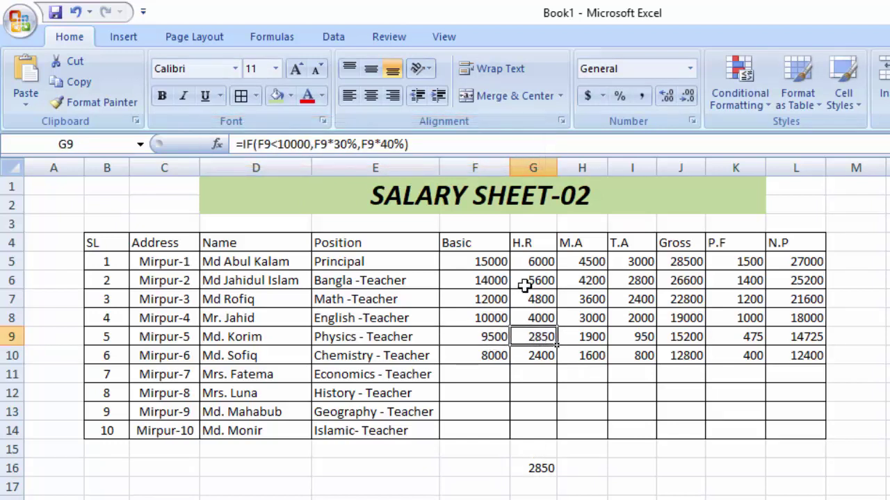
{"action": "left_click", "coordinate": [541, 355]}
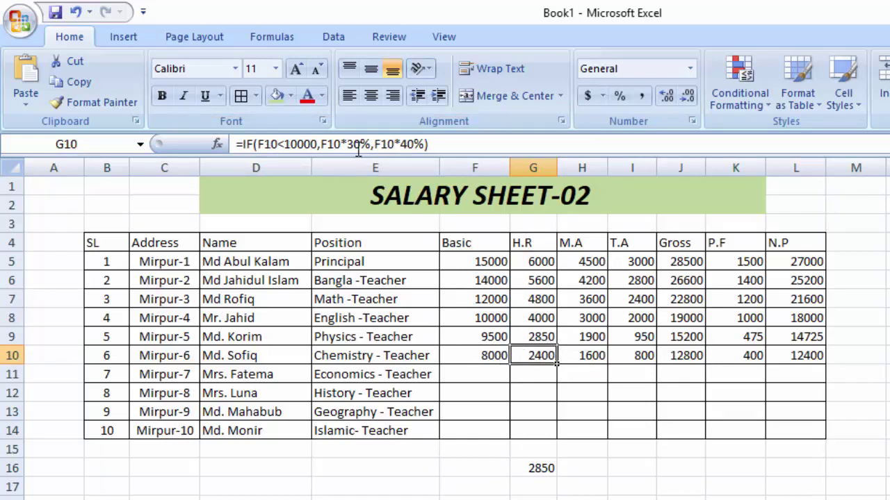
{"action": "left_click", "coordinate": [544, 300]}
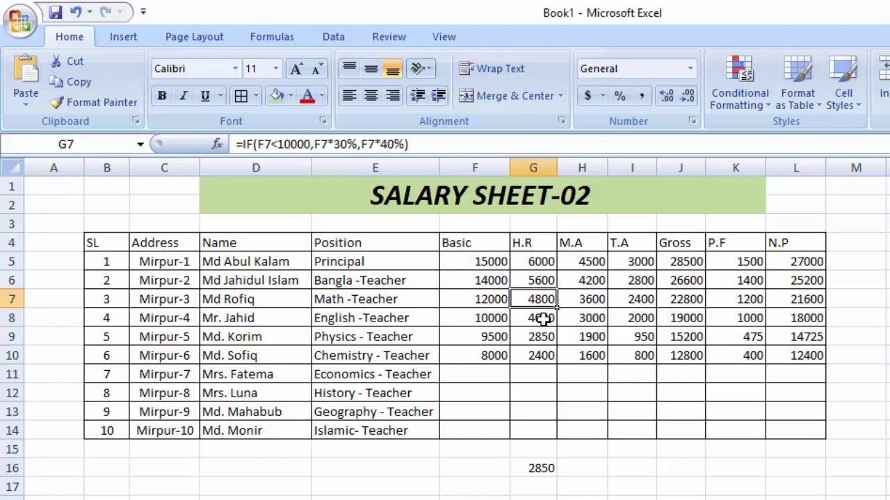
{"action": "left_click", "coordinate": [529, 321]}
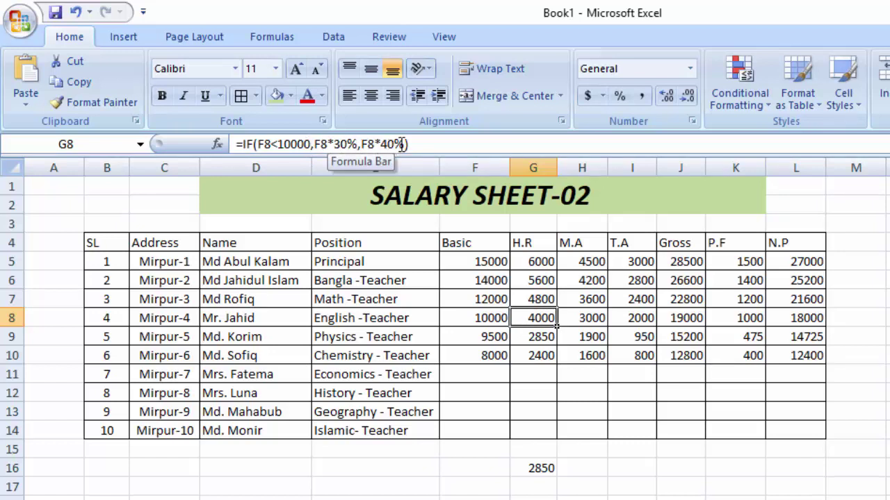
{"action": "left_click", "coordinate": [489, 375]}
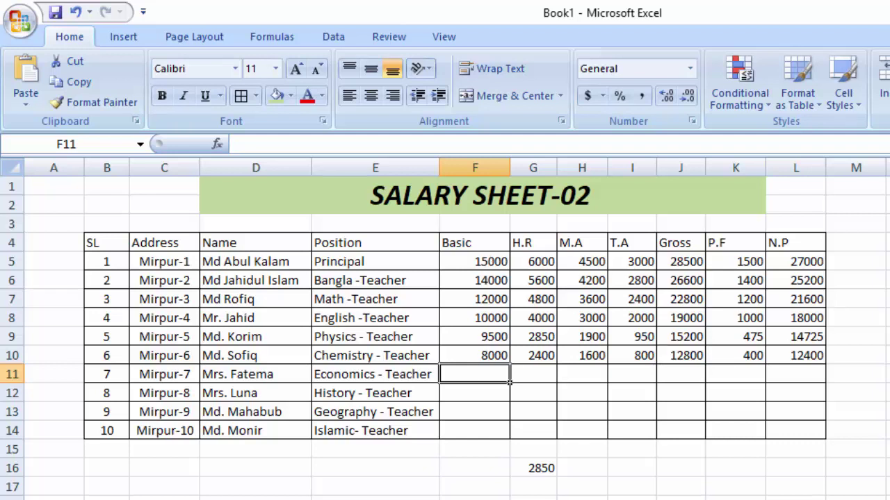
Enter Basic 10001 in F11 and 9999 in F12, giving net pay 18001.8 and 15498.45
{"action": "type", "text": "100"}
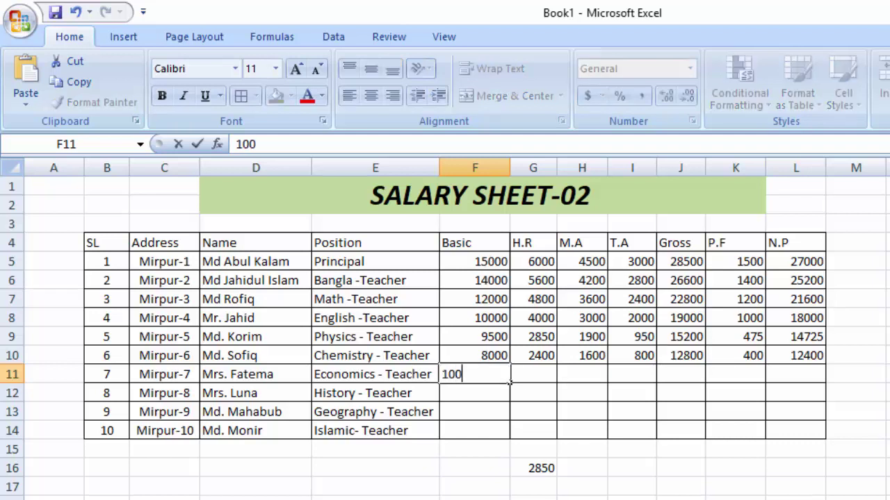
{"action": "type", "text": "01"}
{"action": "key", "text": "Tab"}
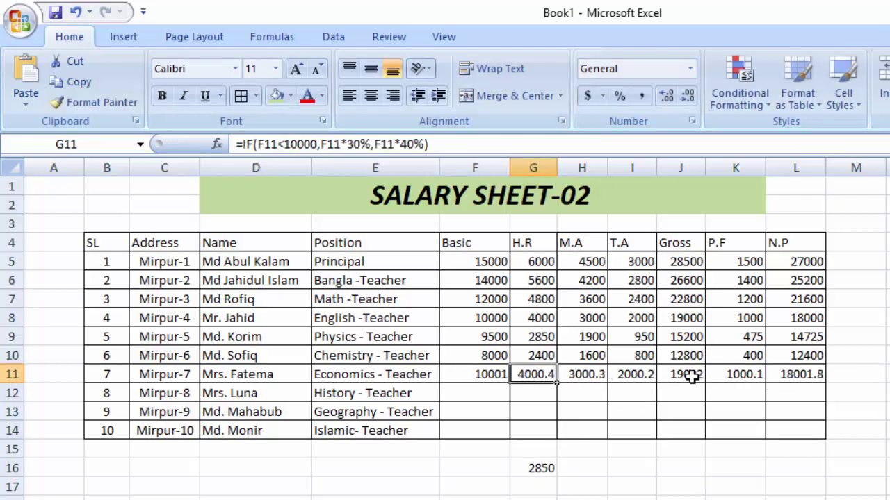
{"action": "left_click", "coordinate": [500, 393]}
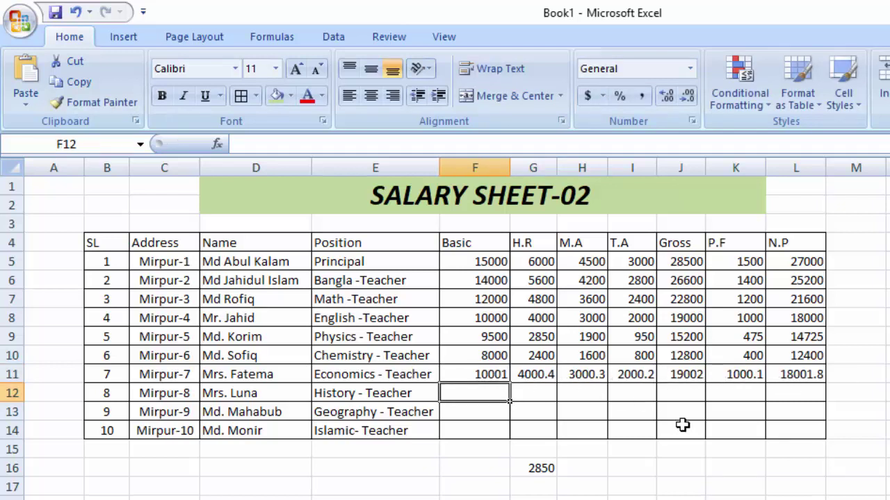
{"action": "type", "text": "999"}
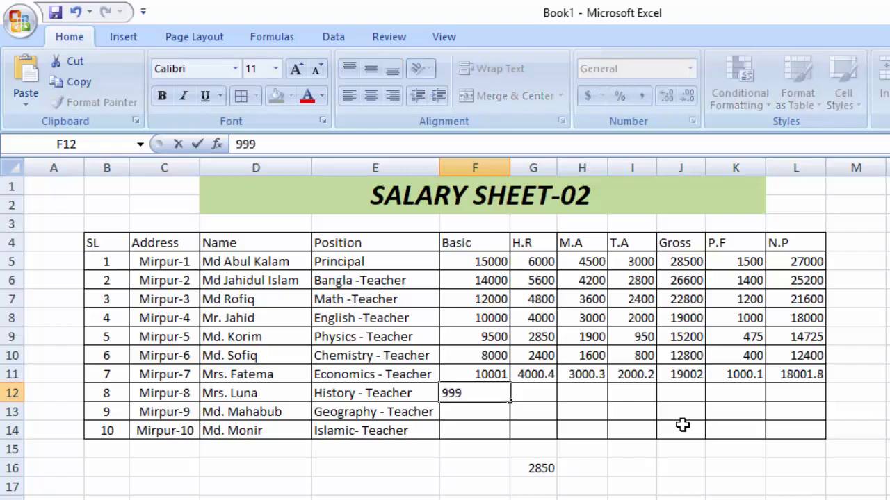
{"action": "key", "text": "BackSpace"}
{"action": "key", "text": "BackSpace"}
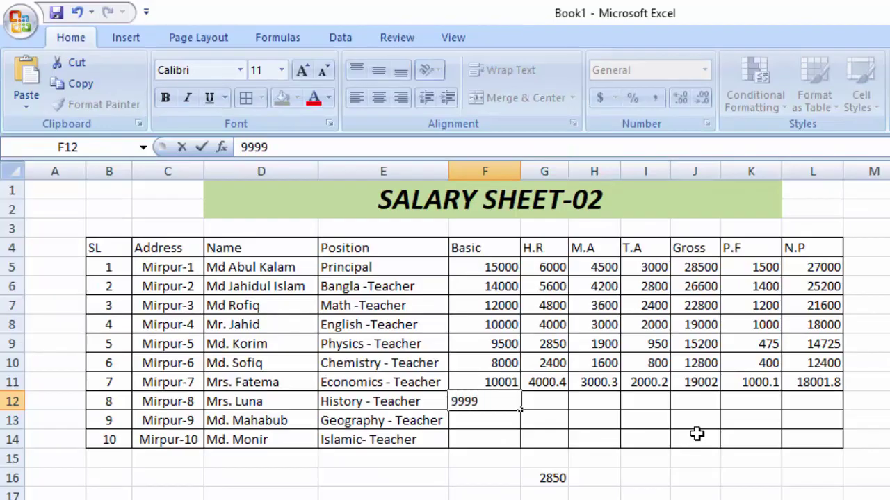
{"action": "key", "text": "Tab"}
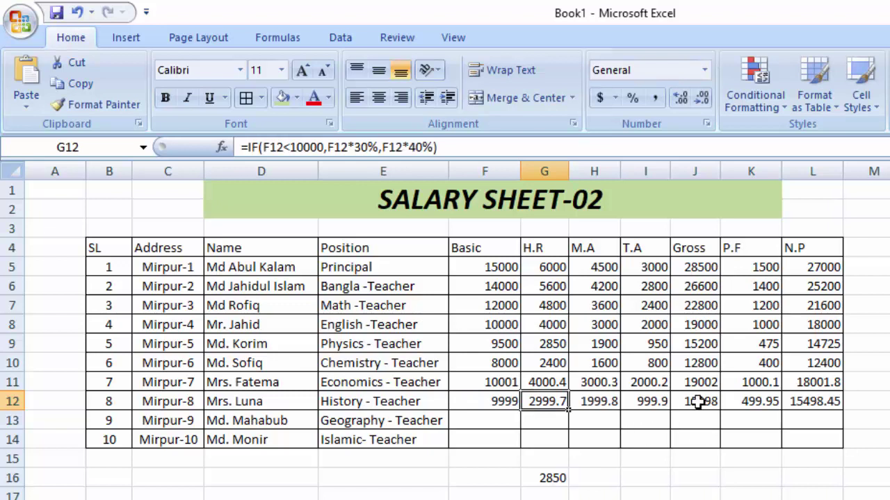
{"action": "left_click", "coordinate": [507, 423]}
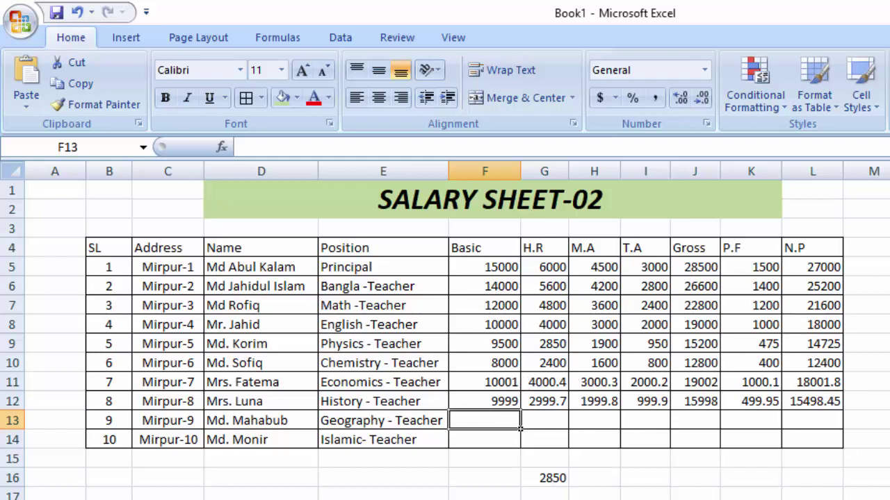
Enter Basic 8000 in F13 and 7800 in F14, giving net pay 12400 and 12090
{"action": "type", "text": "8000"}
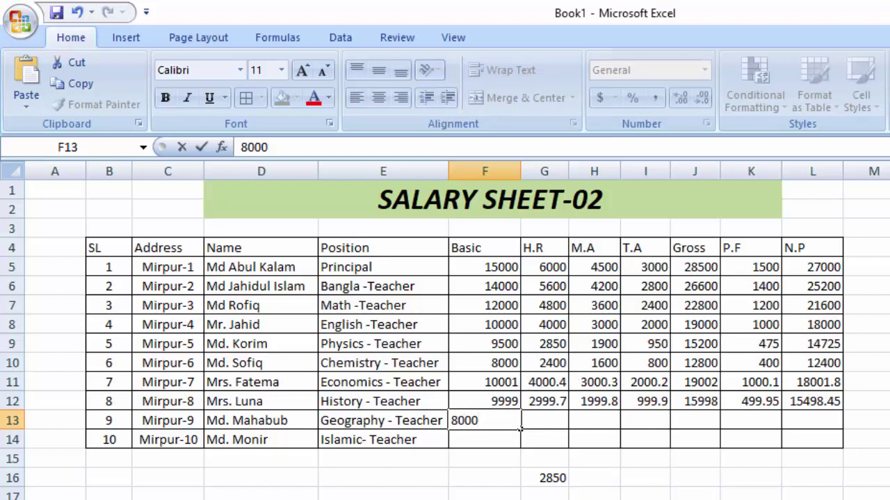
{"action": "key", "text": "Tab"}
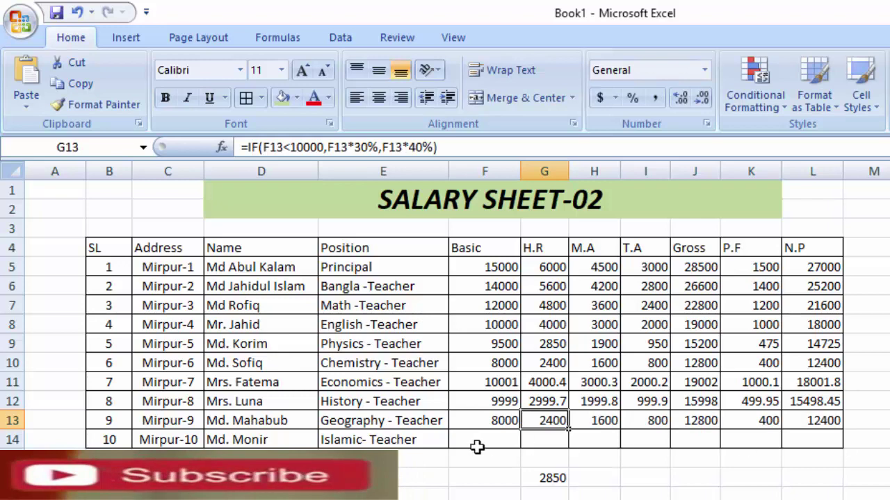
{"action": "left_click", "coordinate": [486, 443]}
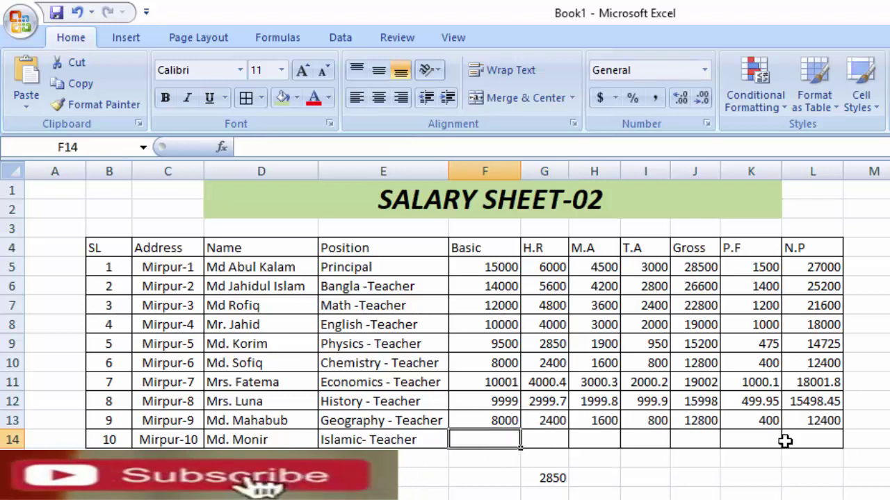
{"action": "type", "text": "780"}
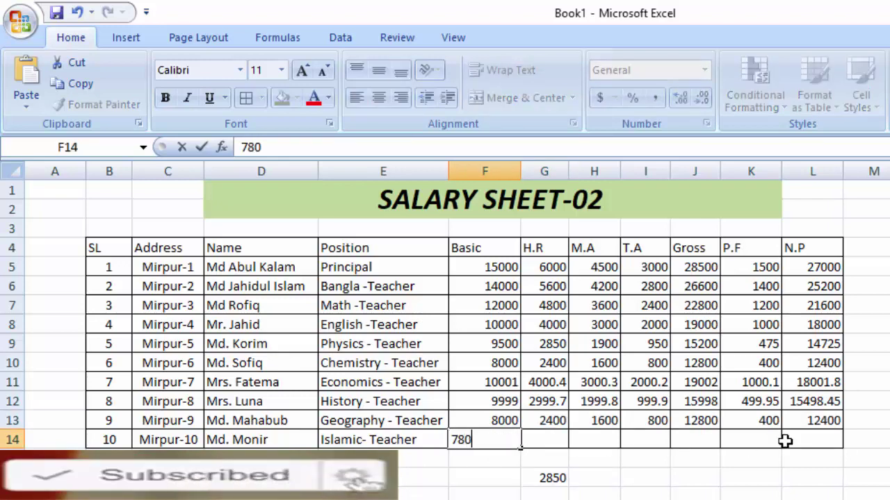
{"action": "type", "text": "0"}
{"action": "key", "text": "Tab"}
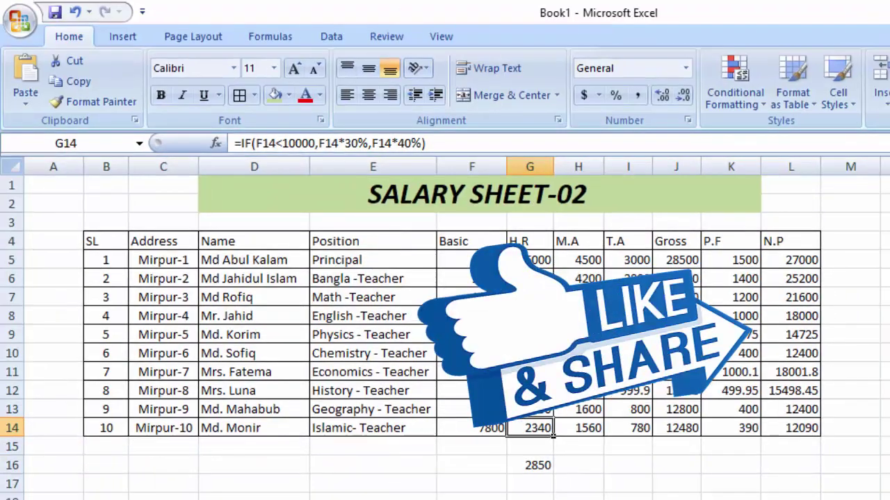